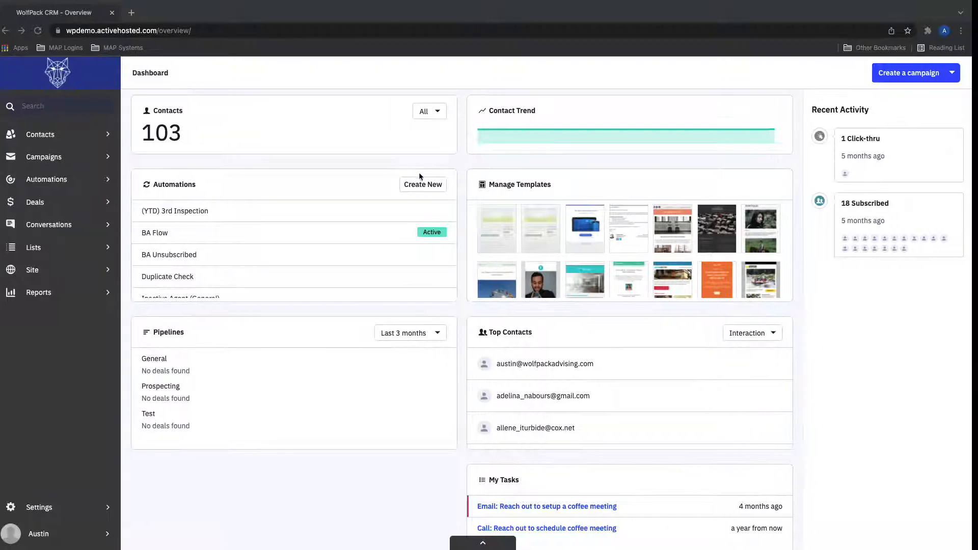
# Step: Create a new Standard campaign named "Test 2" and continue to the list selection
pyautogui.click(86, 155)
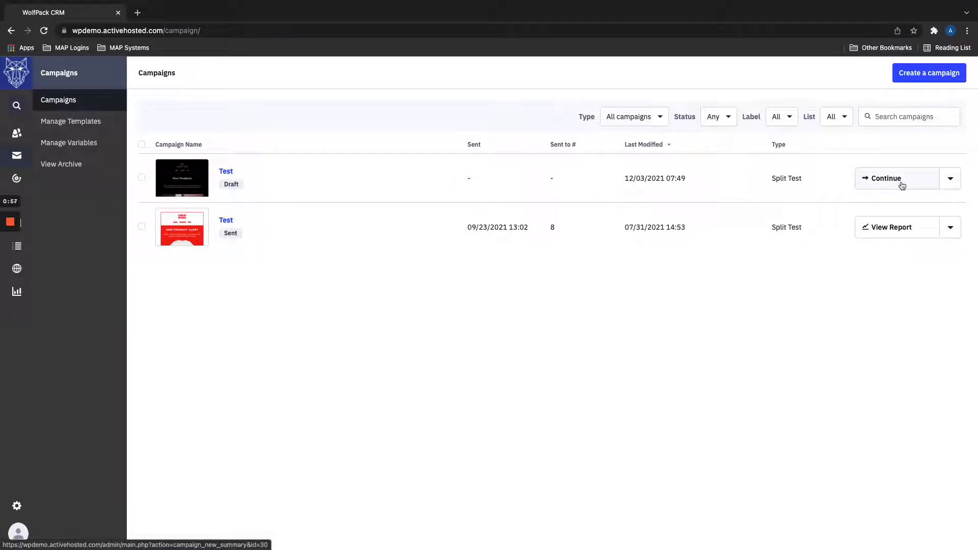
pyautogui.click(941, 74)
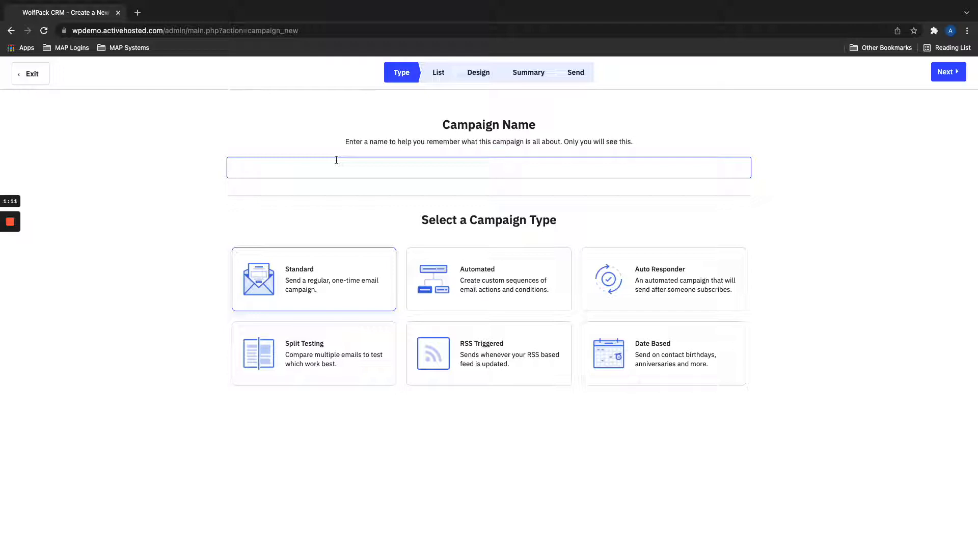
pyautogui.write('Test 2')
pyautogui.click(949, 72)
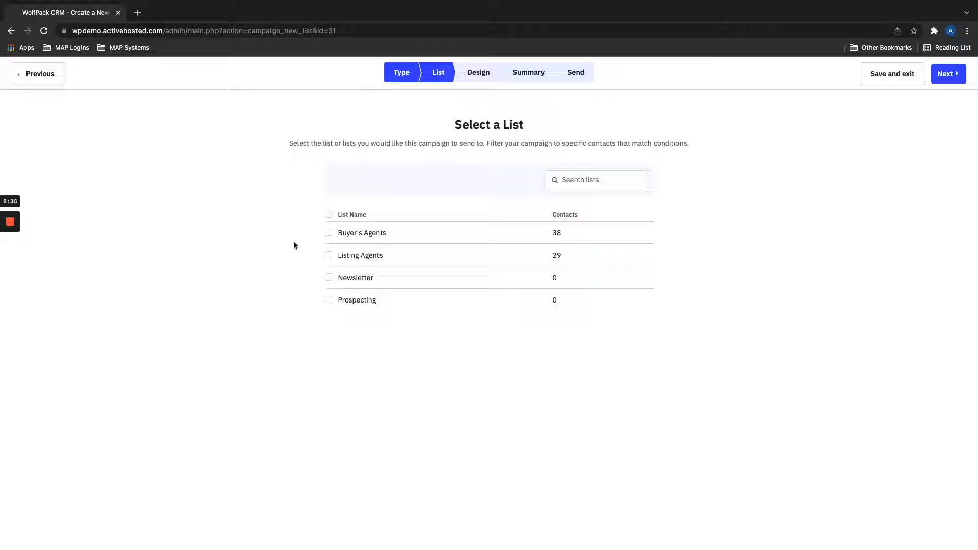
pyautogui.click(329, 214)
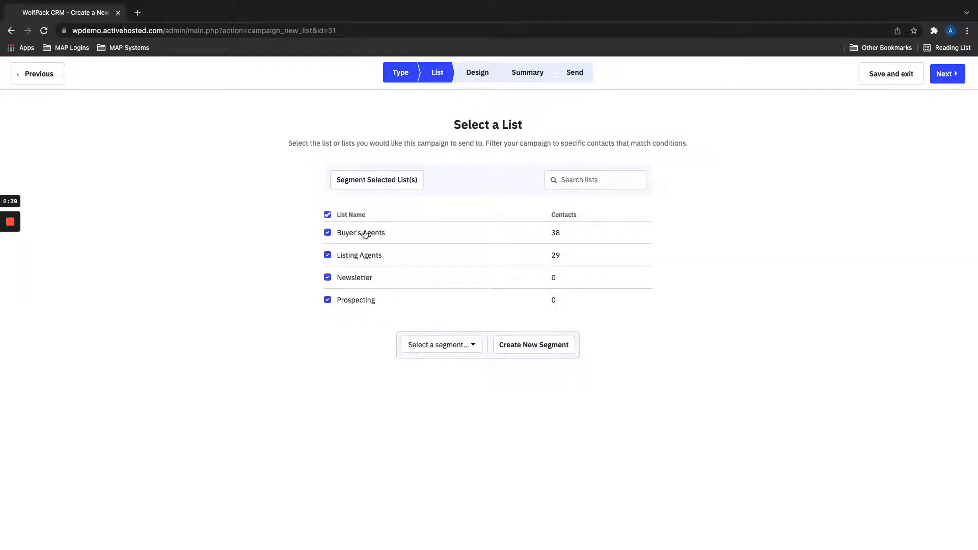
pyautogui.scroll(-1, 278, 293)
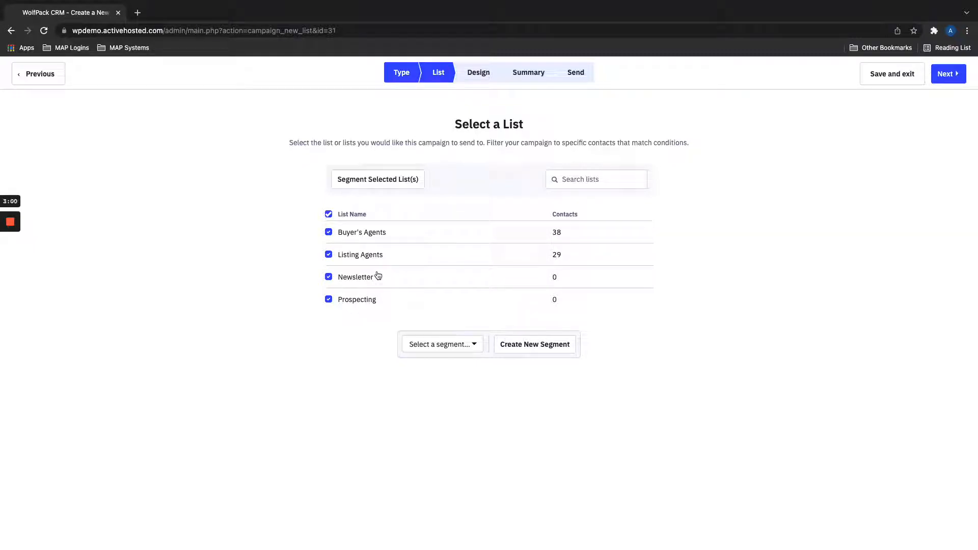
pyautogui.scroll(-1, 373, 284)
pyautogui.scroll(1, 373, 285)
pyautogui.click(329, 214)
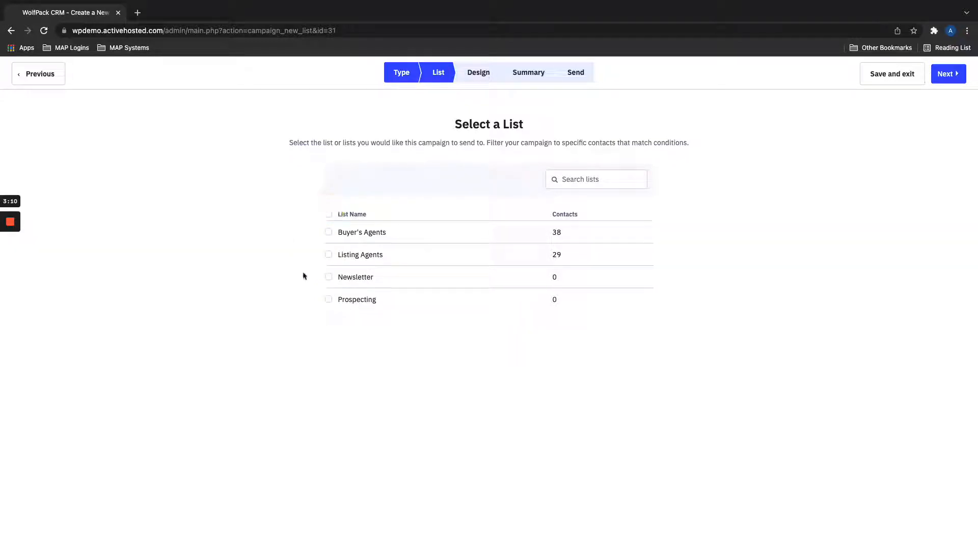
pyautogui.click(327, 278)
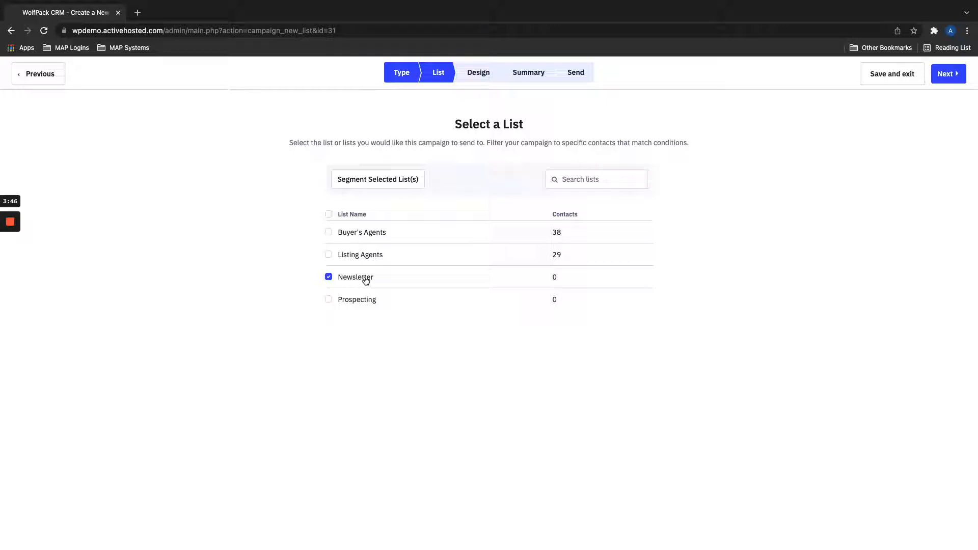
pyautogui.click(328, 276)
# Step: Select the Buyer's Agents list and start a new segment named "Active Buyer's Agents"
pyautogui.click(329, 233)
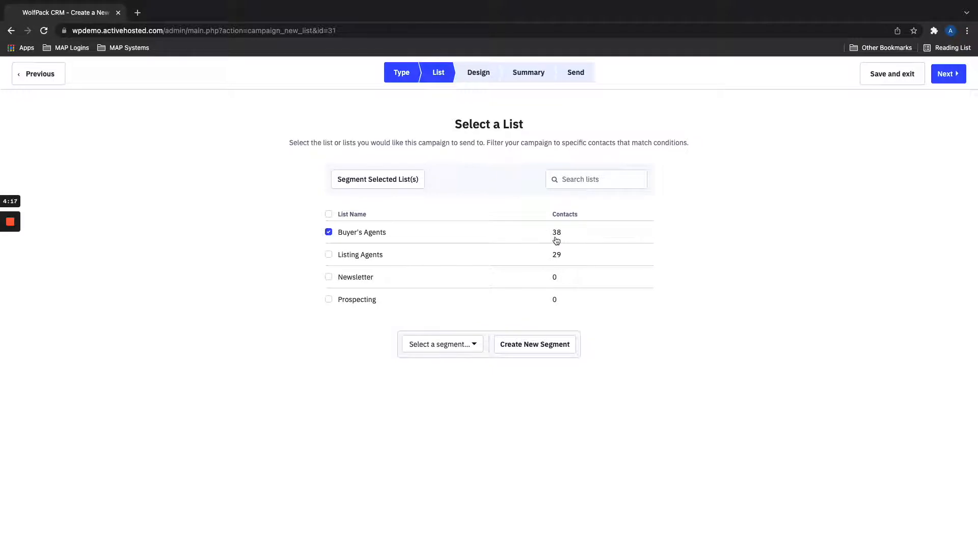
pyautogui.click(536, 346)
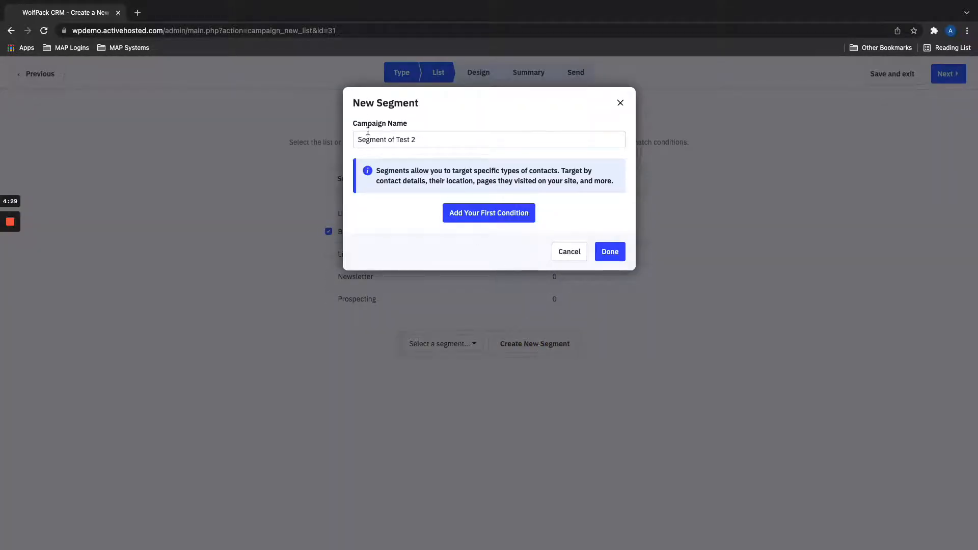
pyautogui.click(428, 136)
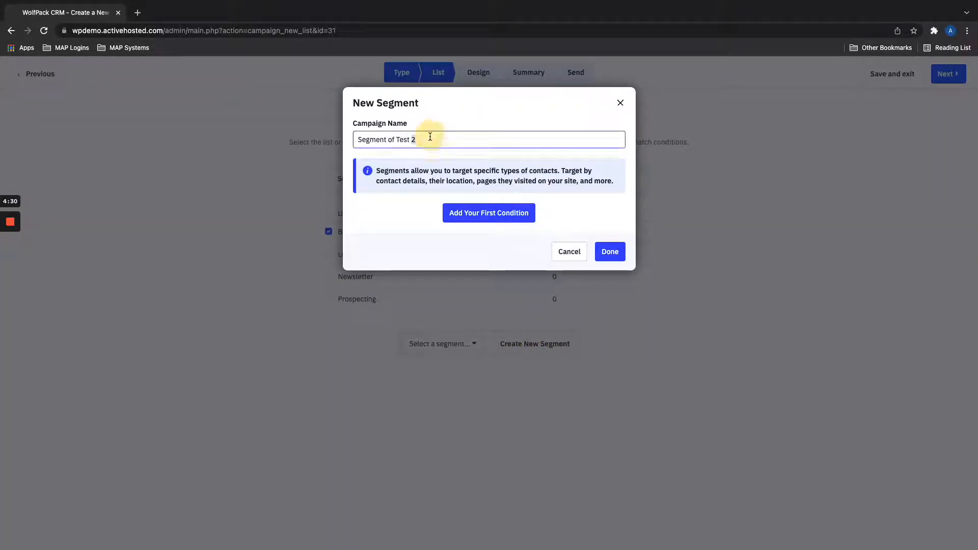
pyautogui.press('BackSpace')
pyautogui.write('Active')
pyautogui.tripleClick(429, 135)
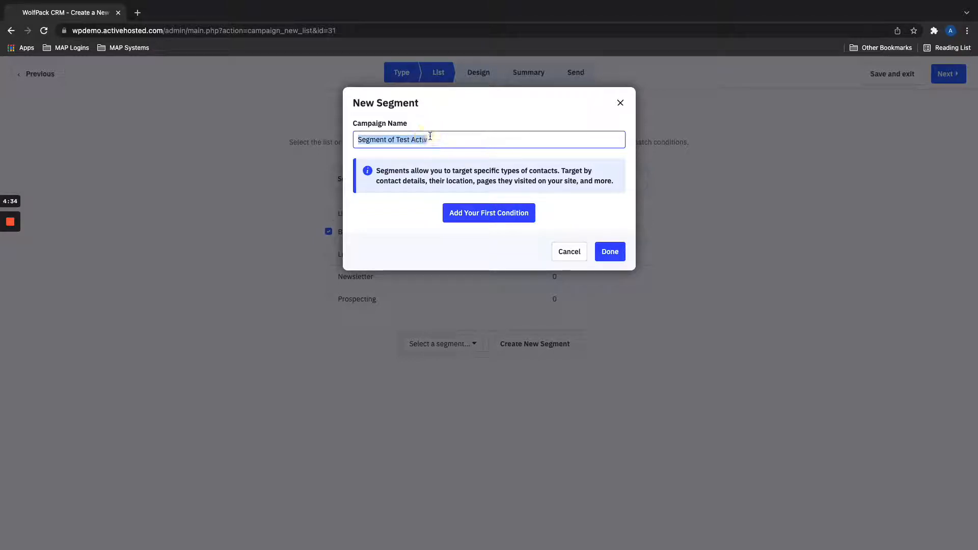
pyautogui.write("Active Buyer's Agents")
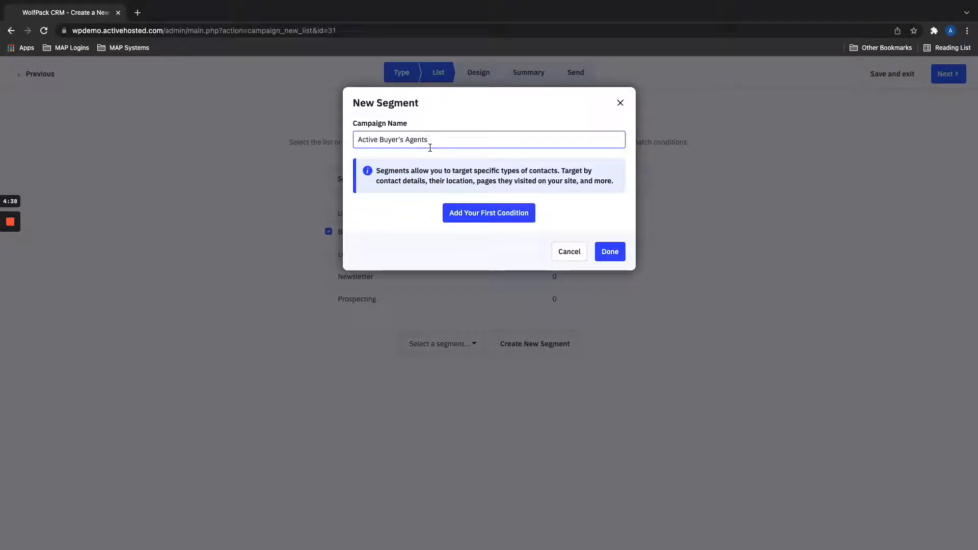
# Step: Add a first segment condition based on the custom field Most Recent Inspection (as BA)
pyautogui.click(506, 216)
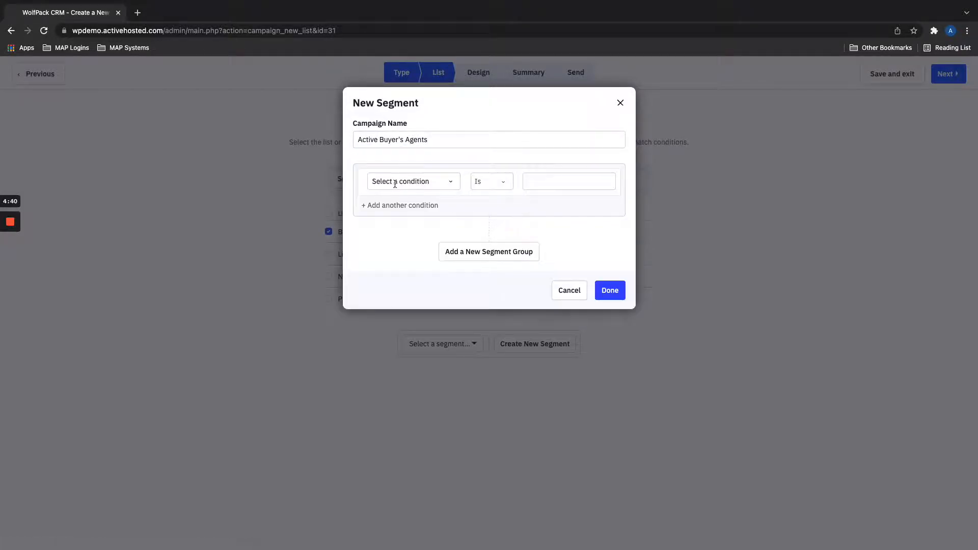
pyautogui.click(434, 182)
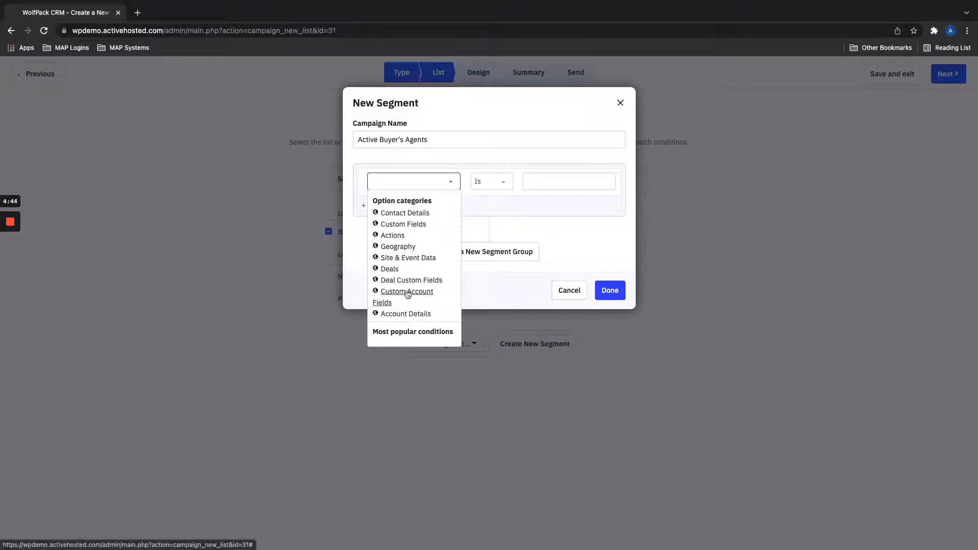
pyautogui.click(401, 225)
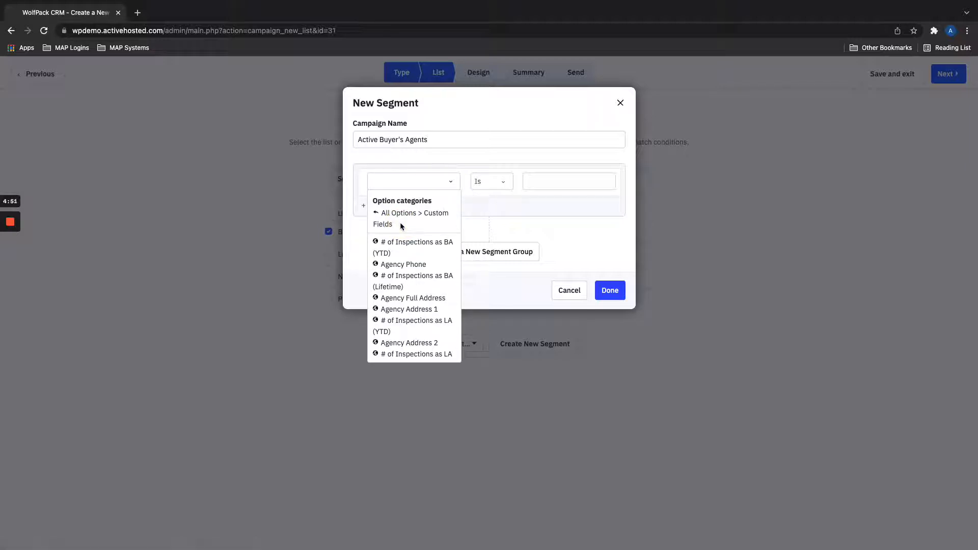
pyautogui.scroll(-3, 399, 224)
pyautogui.scroll(-4, 397, 239)
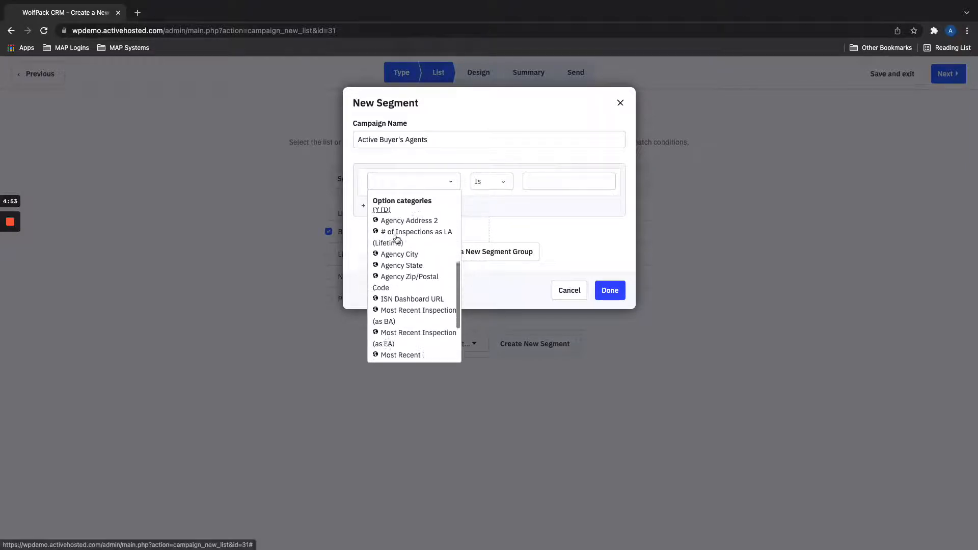
pyautogui.scroll(8, 398, 242)
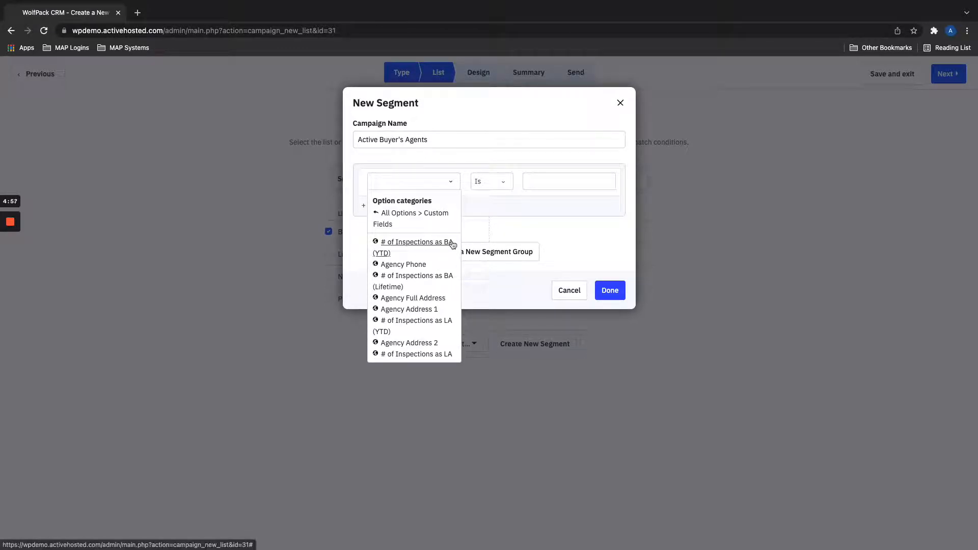
pyautogui.scroll(-3, 414, 245)
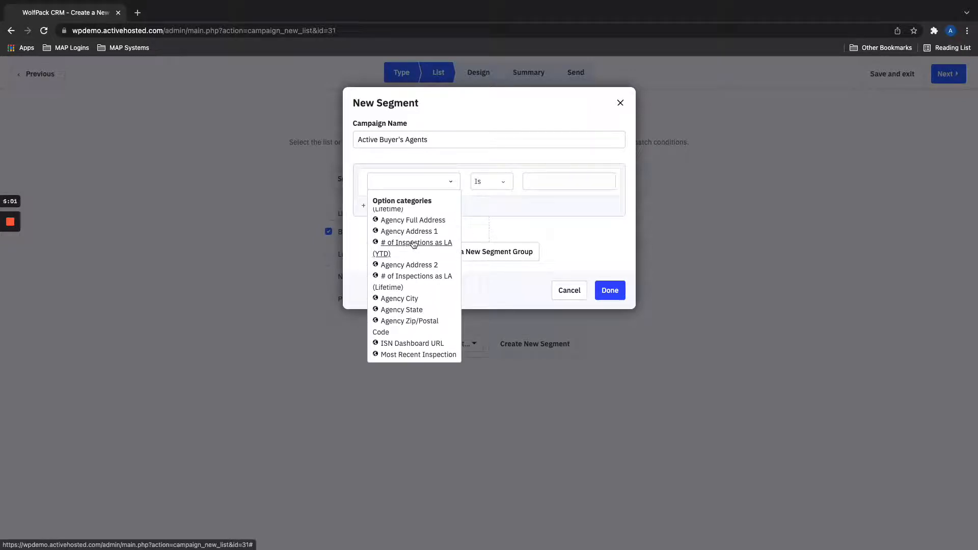
pyautogui.scroll(-4, 414, 244)
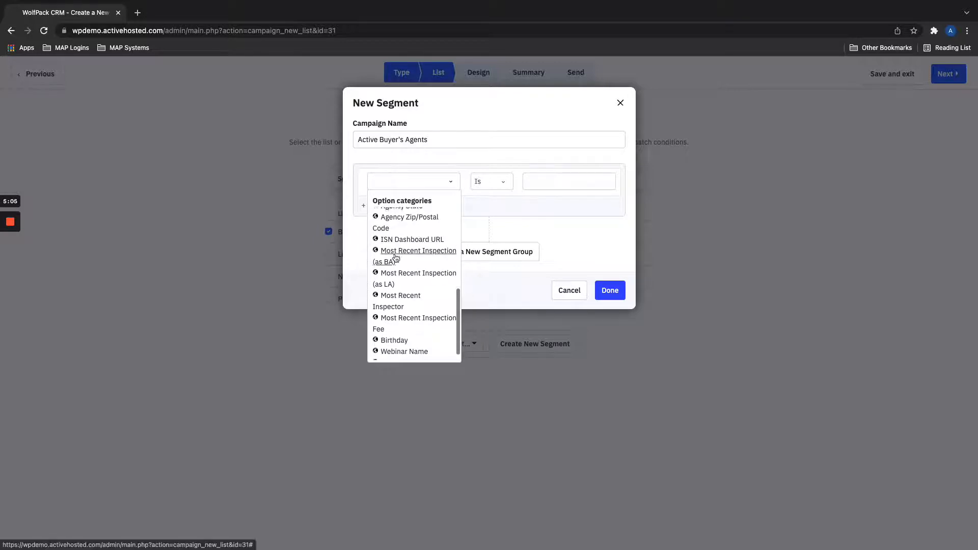
pyautogui.scroll(-1, 379, 262)
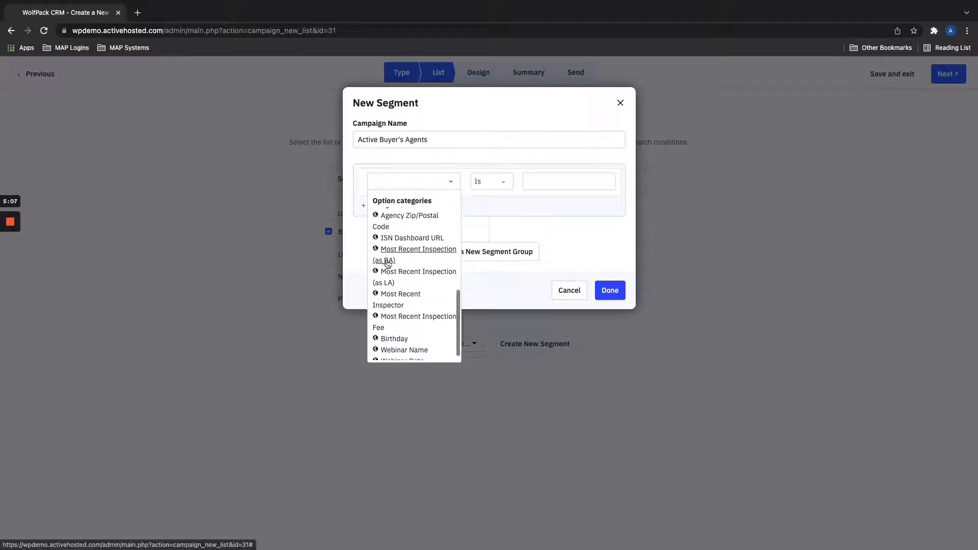
pyautogui.click(386, 260)
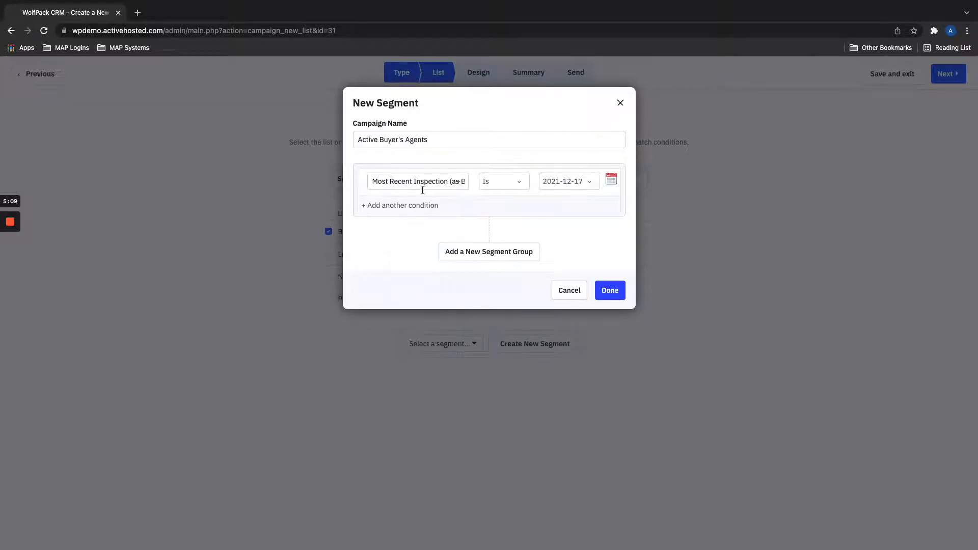
# Step: Set the condition to "Is on or after" the current date minus 90 and save the segment
pyautogui.click(498, 184)
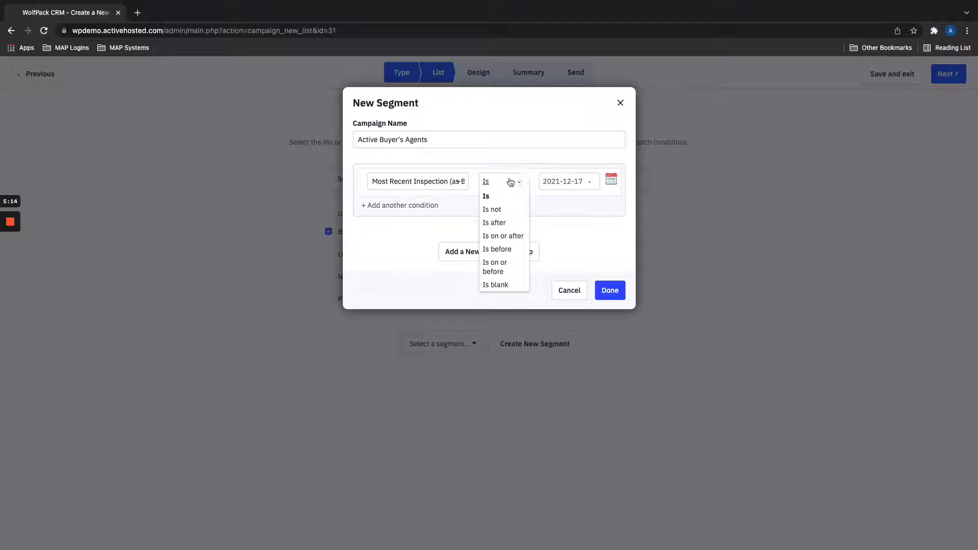
pyautogui.click(508, 237)
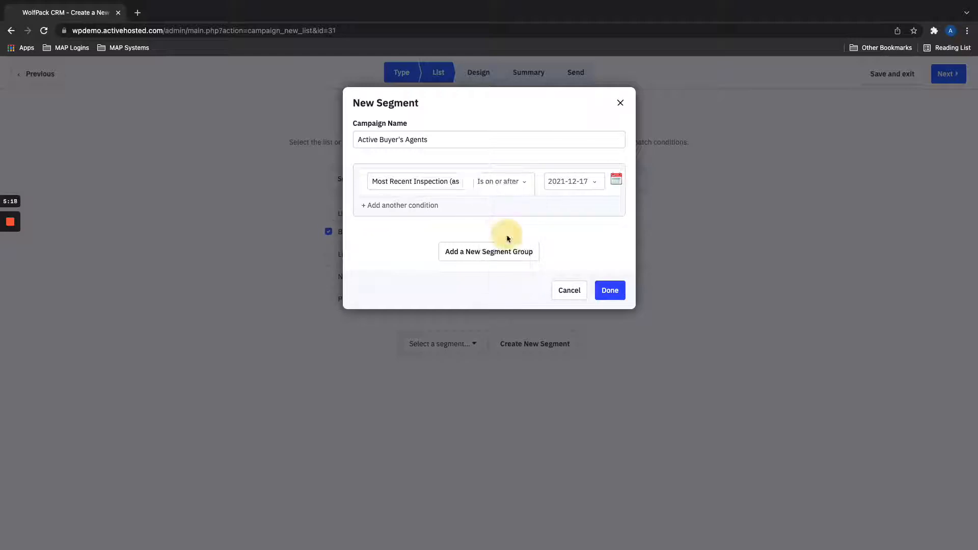
pyautogui.click(568, 182)
pyautogui.click(575, 209)
pyautogui.click(613, 190)
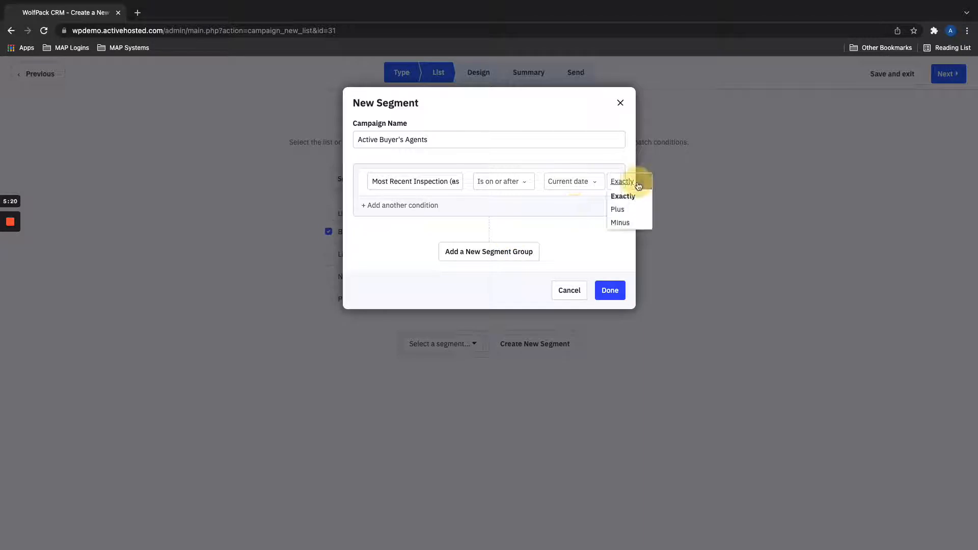
pyautogui.click(618, 221)
pyautogui.click(669, 176)
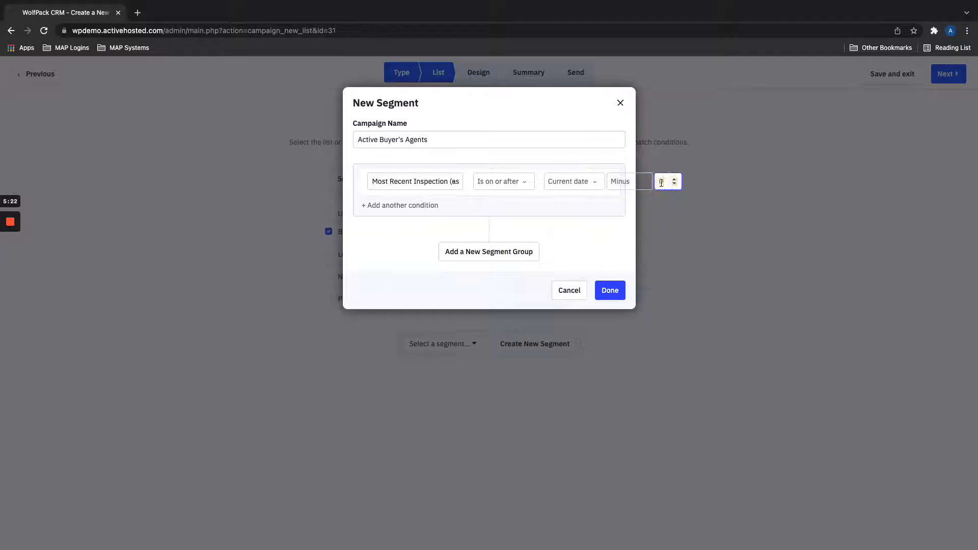
pyautogui.write('90')
pyautogui.press('BackSpace')
pyautogui.press('BackSpace')
pyautogui.press('BackSpace')
pyautogui.write('90')
pyautogui.click(610, 234)
pyautogui.click(610, 292)
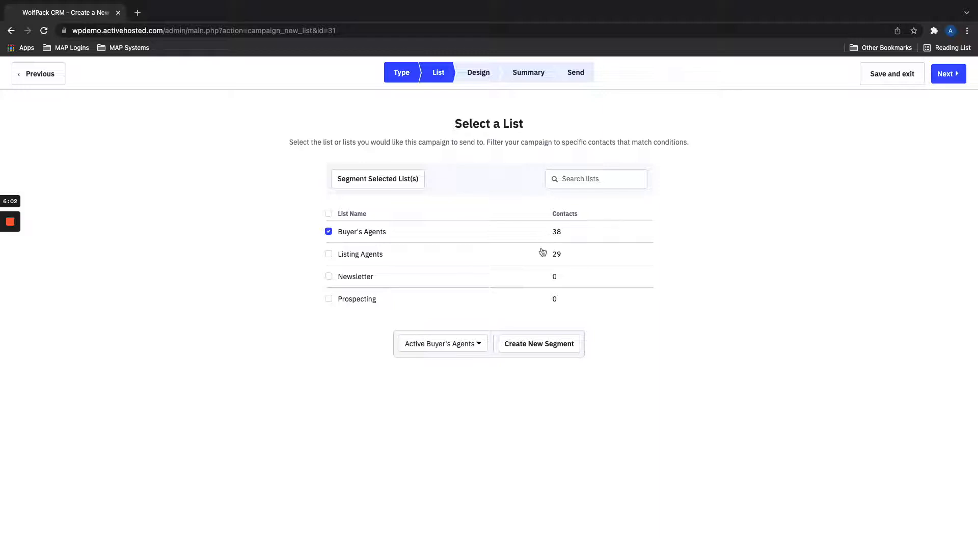
# Step: Continue to the design stage and use the "eCommerce: Small Business Saturday 2" template
pyautogui.click(455, 351)
pyautogui.scroll(1, 454, 396)
pyautogui.click(609, 389)
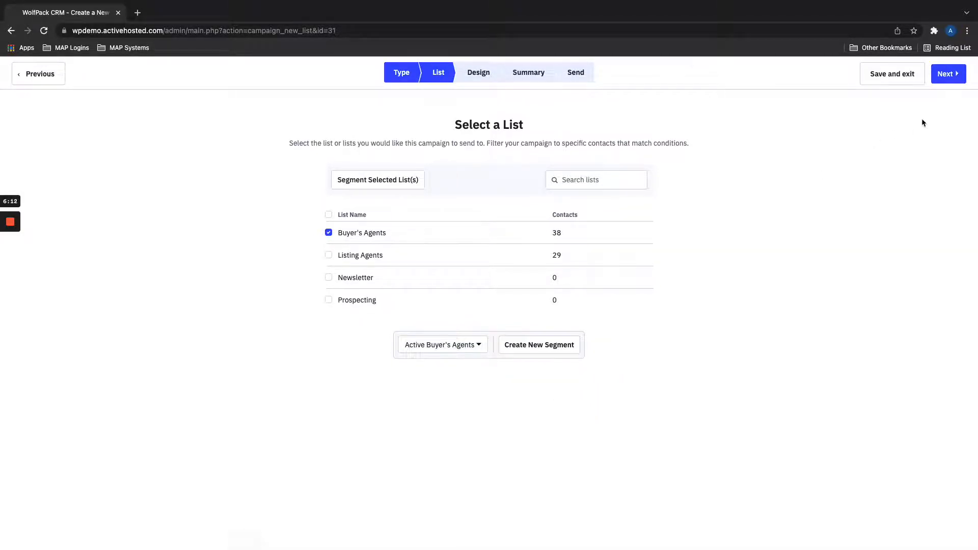
pyautogui.click(951, 75)
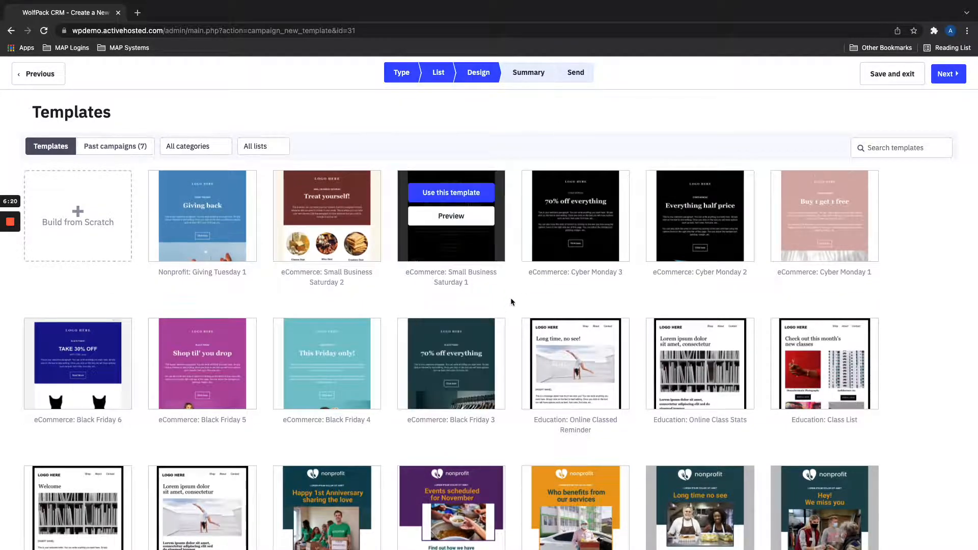
pyautogui.scroll(-3, 511, 331)
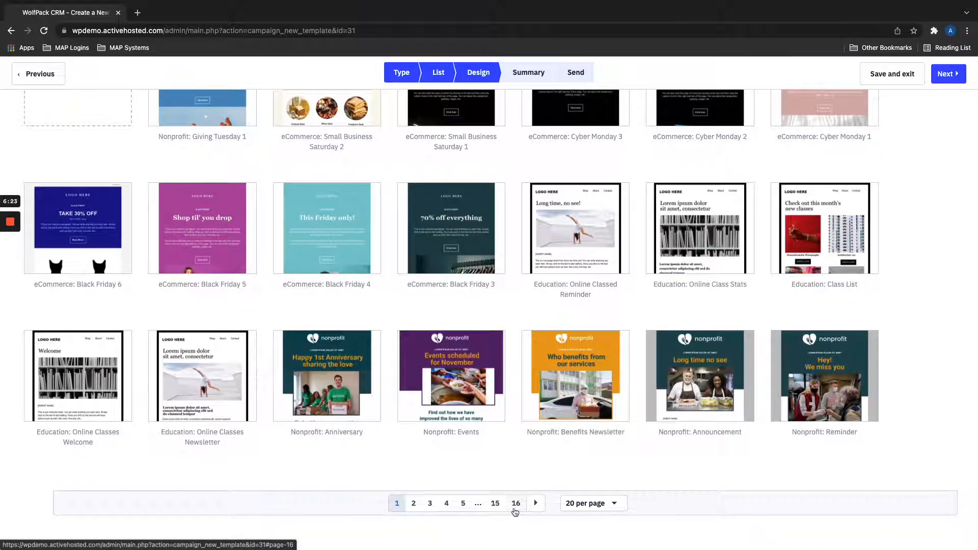
pyautogui.scroll(2, 532, 326)
pyautogui.scroll(1, 532, 326)
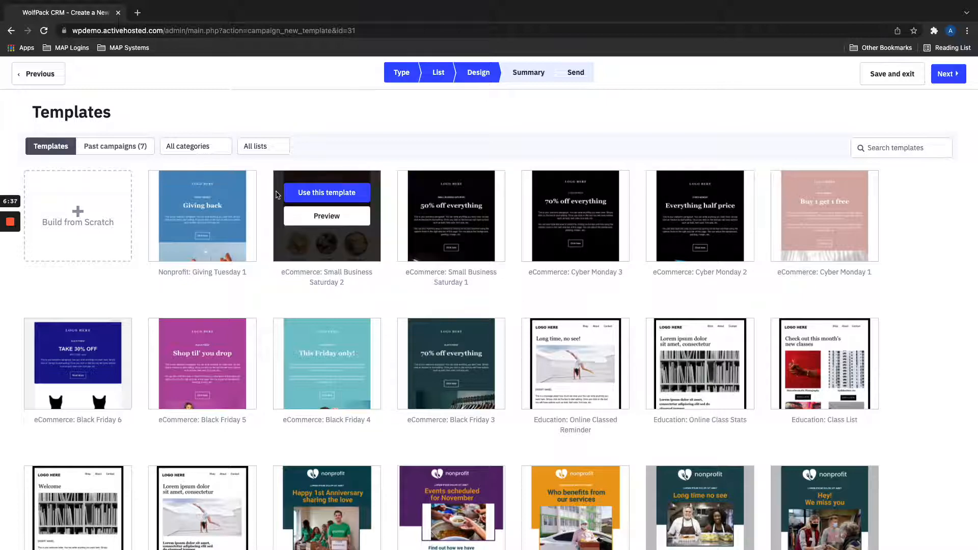
pyautogui.click(327, 192)
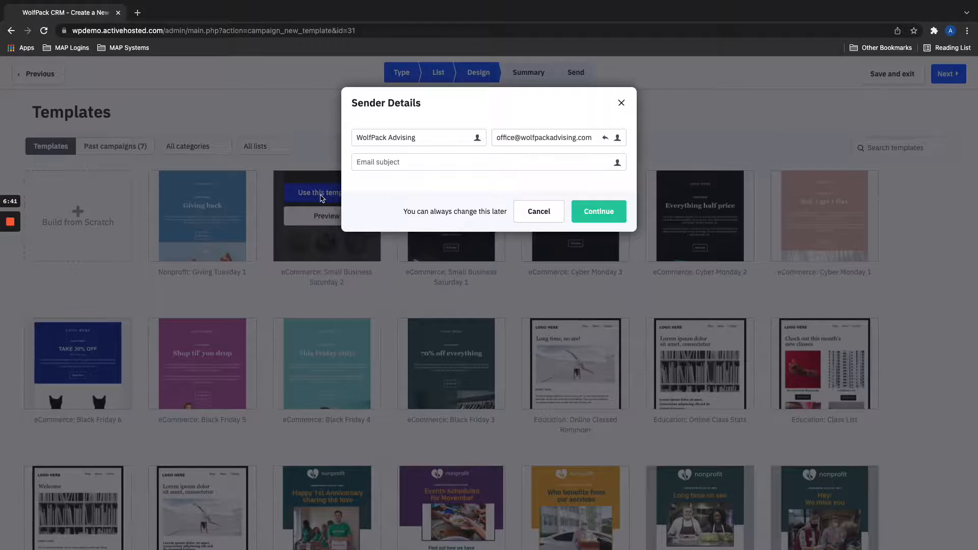
# Step: Replace the sender name with the sender's first name followed by "@ WolfPack"
pyautogui.doubleClick(371, 138)
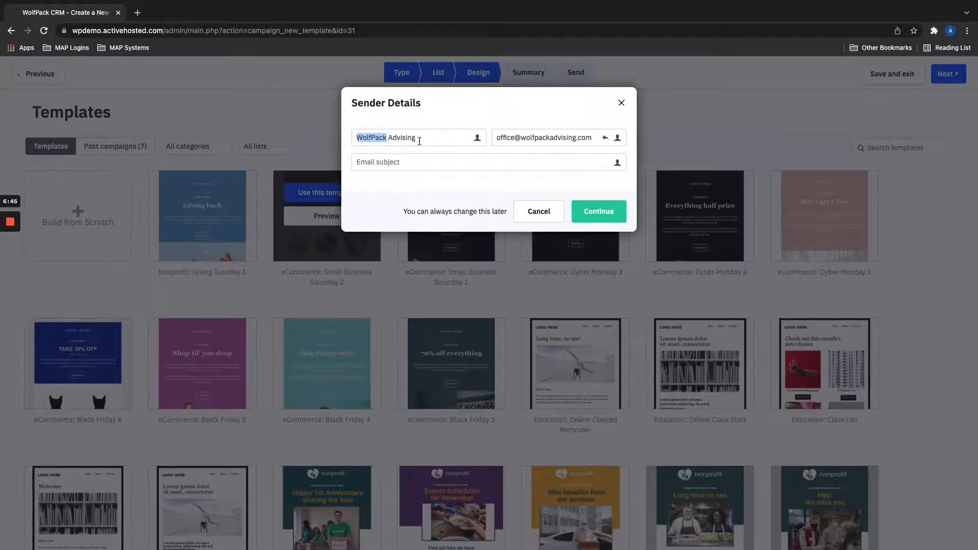
pyautogui.moveTo(418, 139); pyautogui.dragTo(356, 138)
pyautogui.click(429, 137)
pyautogui.doubleClick(415, 138)
pyautogui.tripleClick(415, 137)
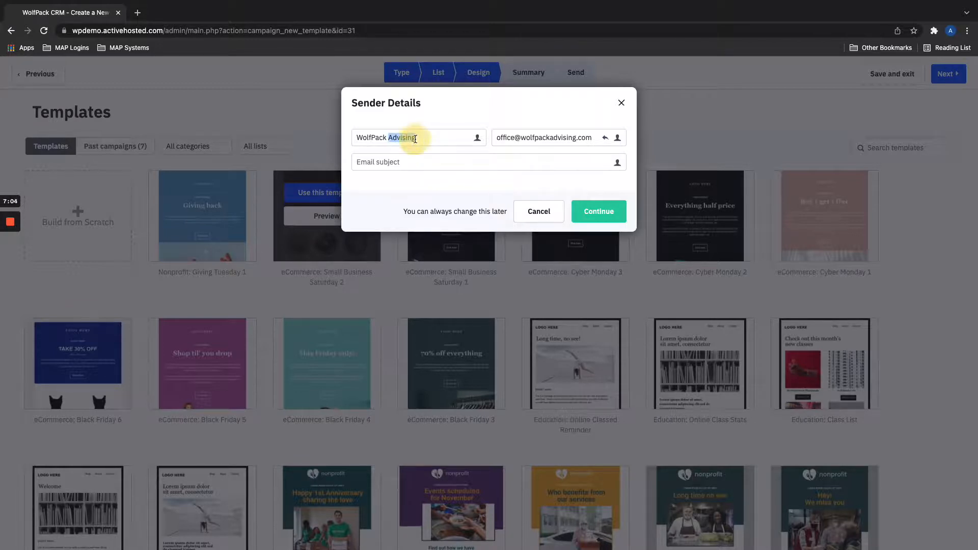
pyautogui.write('Austin @ WolfPack')
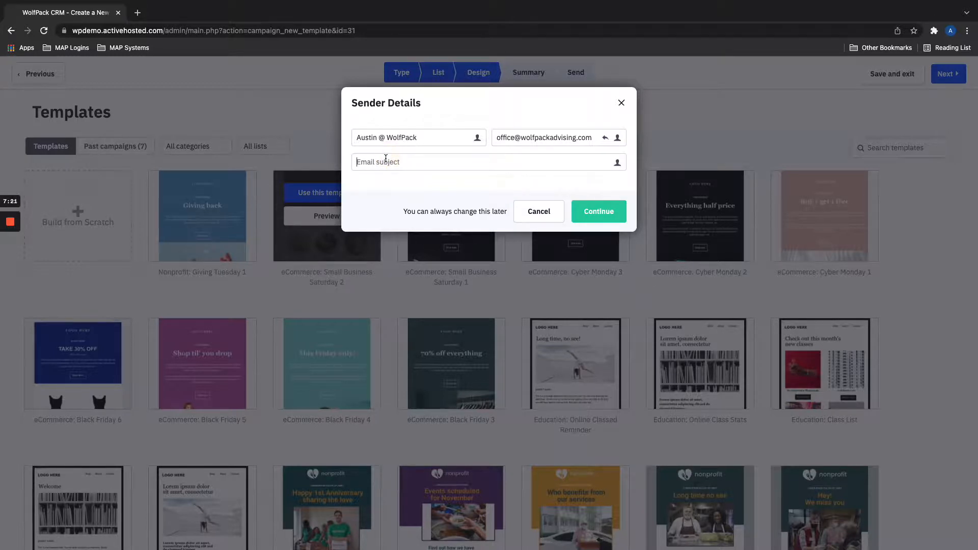
# Step: Set the email subject to "Hello" followed by the First Name personalization field, and continue to the email designer
pyautogui.write('Hello')
pyautogui.click(617, 162)
pyautogui.click(454, 209)
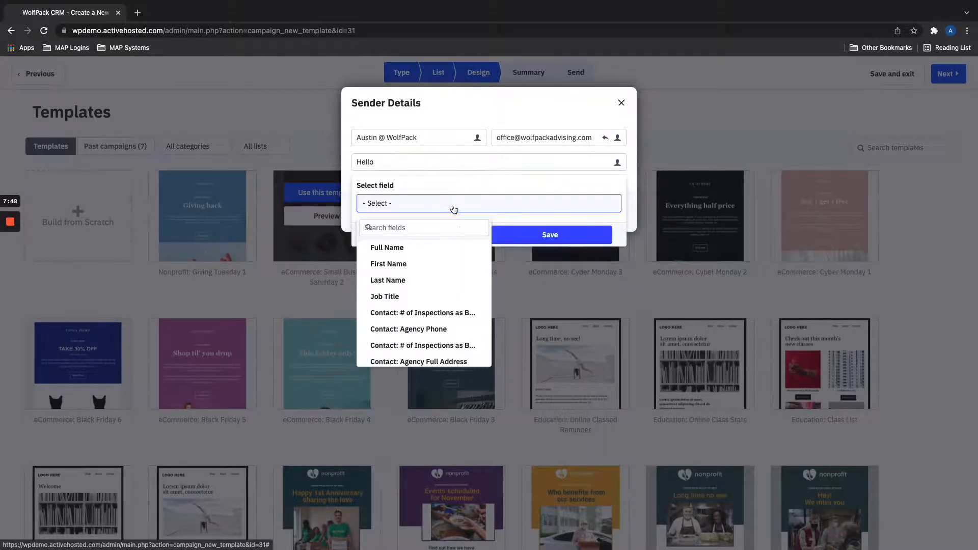
pyautogui.click(401, 265)
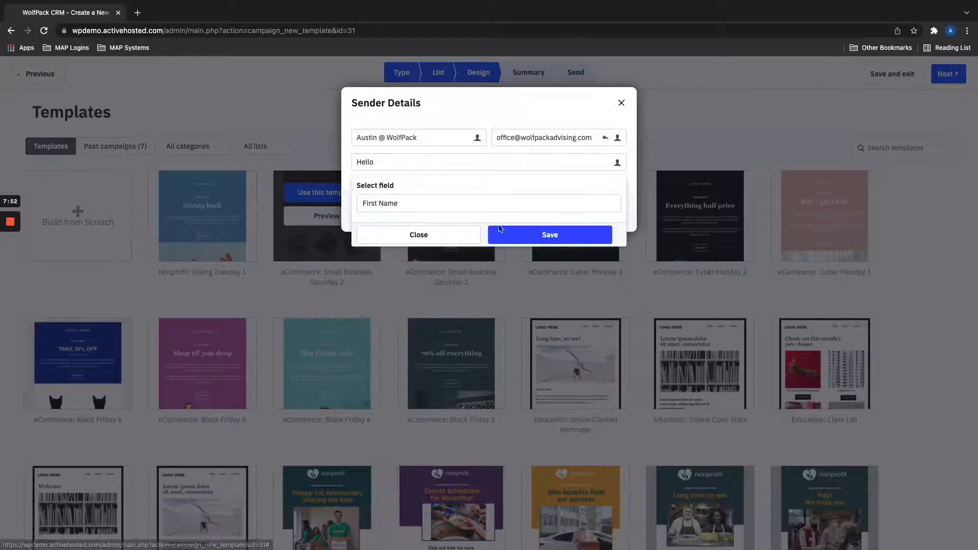
pyautogui.click(540, 235)
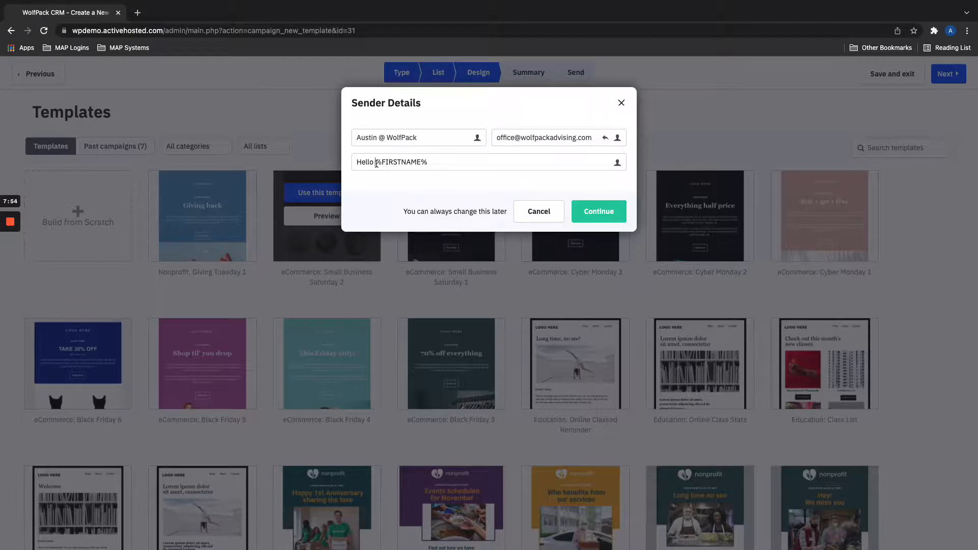
pyautogui.moveTo(377, 163); pyautogui.dragTo(437, 159)
pyautogui.click(437, 160)
pyautogui.click(600, 218)
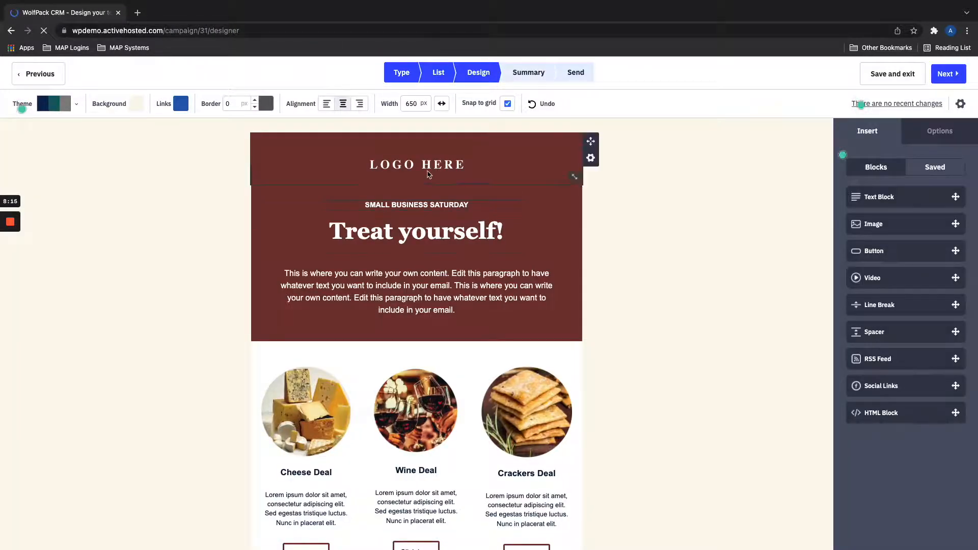
# Step: Look over the template from header to footer and inspect the image manager for the logo block
pyautogui.scroll(-6, 233, 192)
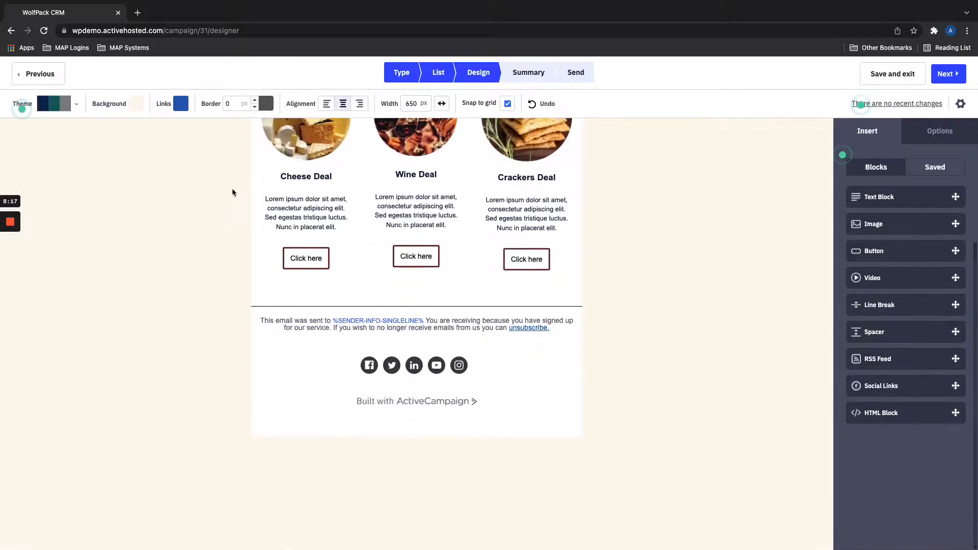
pyautogui.scroll(6, 232, 192)
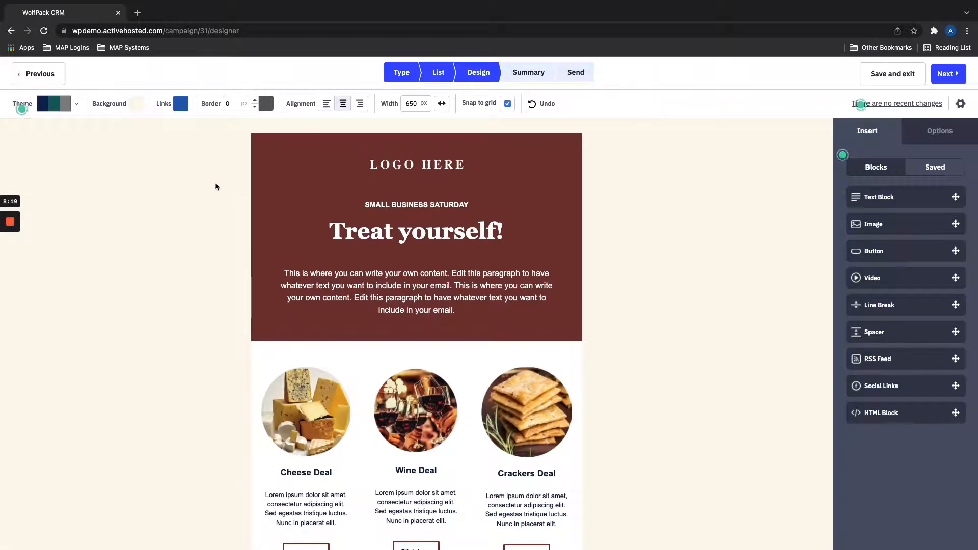
pyautogui.click(421, 165)
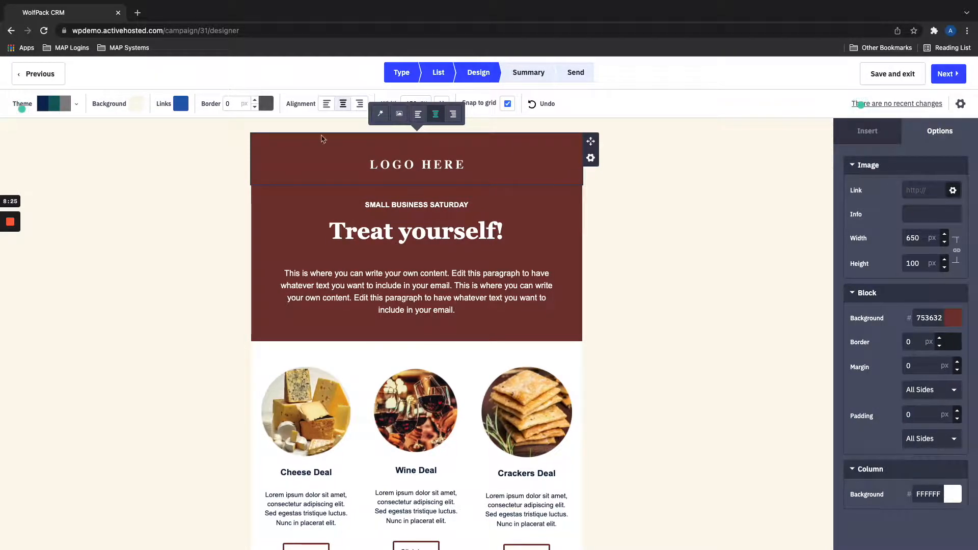
pyautogui.click(400, 114)
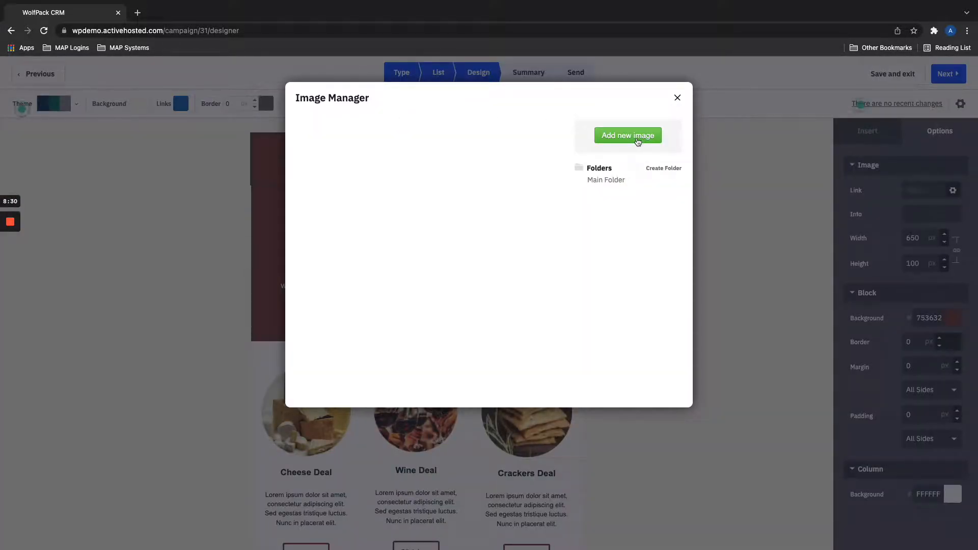
pyautogui.click(193, 252)
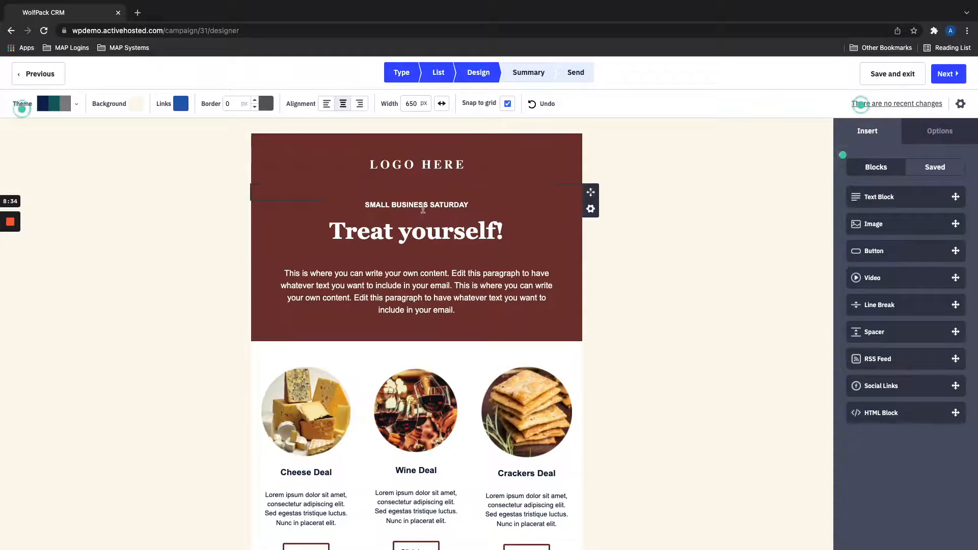
# Step: Inspect the text formatting options of the "Treat yourself!" heading and the paragraph beneath it
pyautogui.click(418, 205)
pyautogui.click(450, 233)
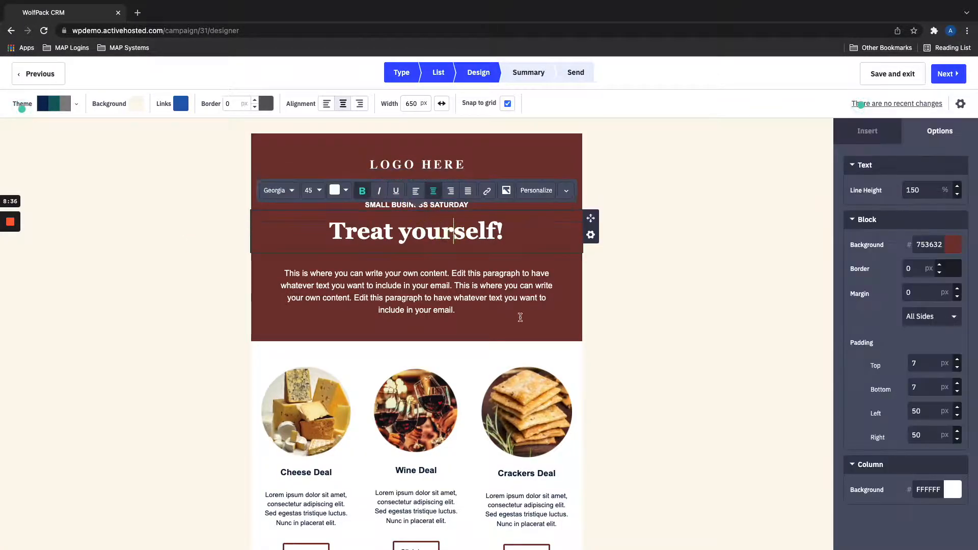
pyautogui.click(455, 298)
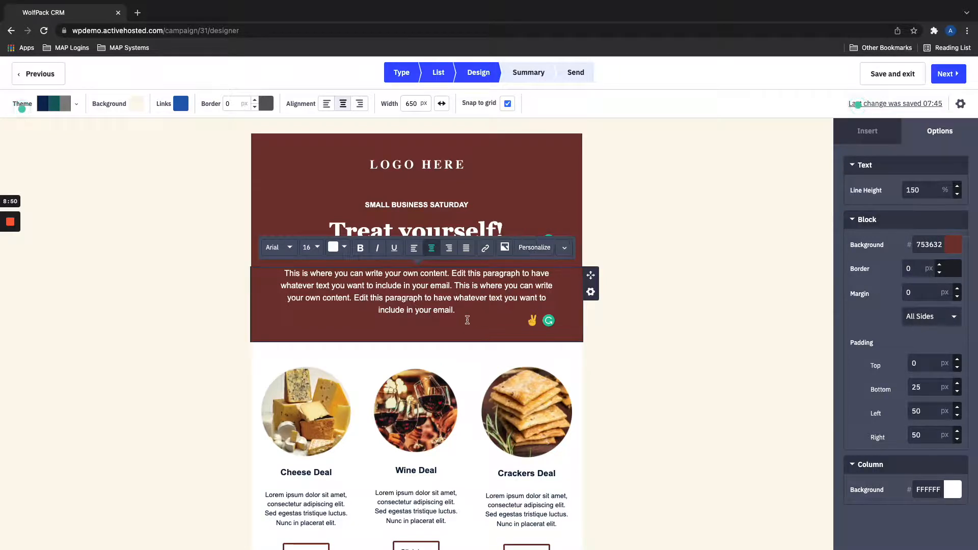
pyautogui.click(460, 304)
pyautogui.click(192, 241)
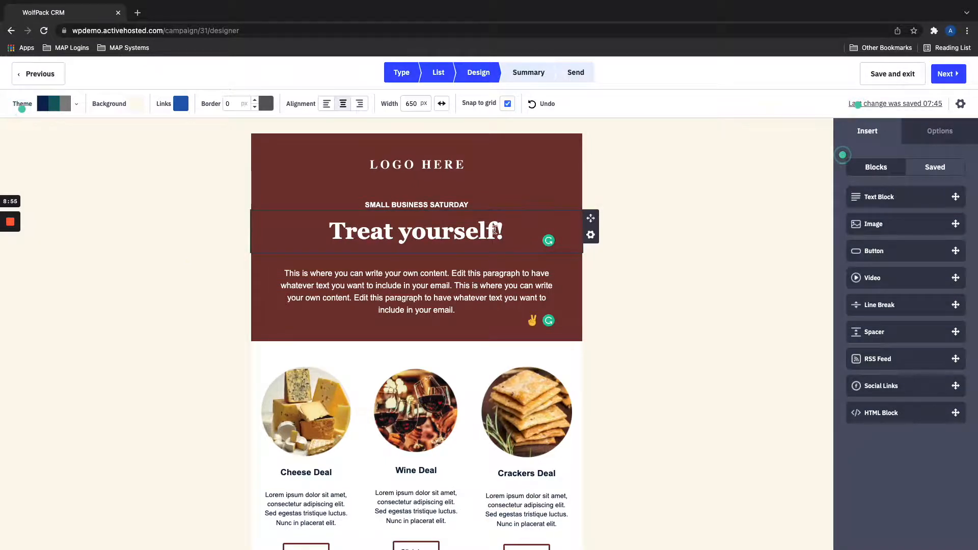
# Step: Insert a comma and the contact's First Name personalization before the exclamation mark in the "Treat yourself!" heading
pyautogui.click(494, 230)
pyautogui.write(',')
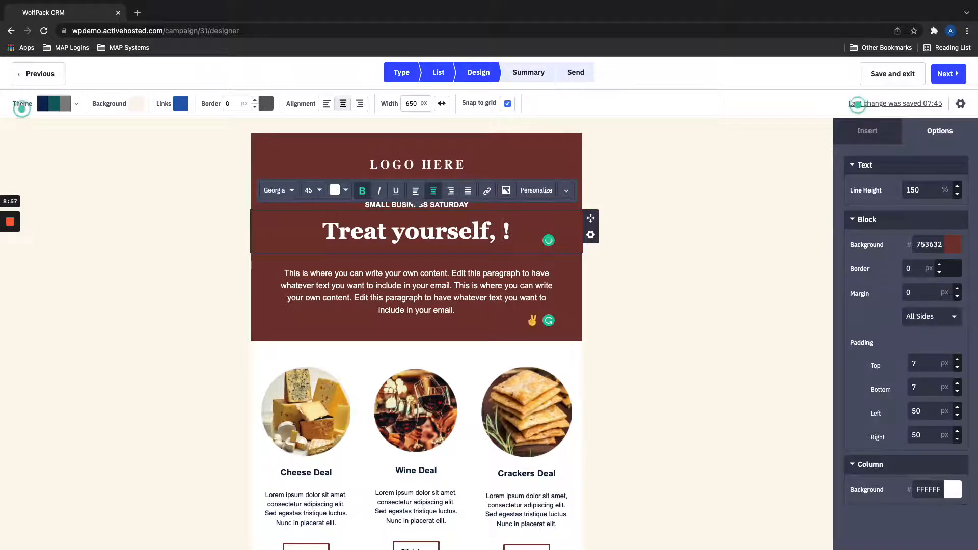
pyautogui.click(537, 191)
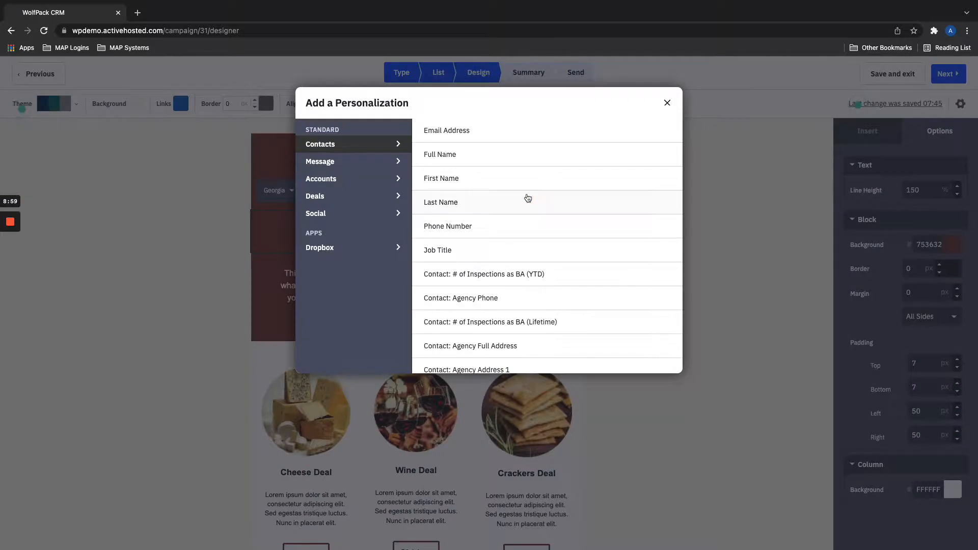
pyautogui.scroll(-3, 491, 230)
pyautogui.scroll(-10, 491, 230)
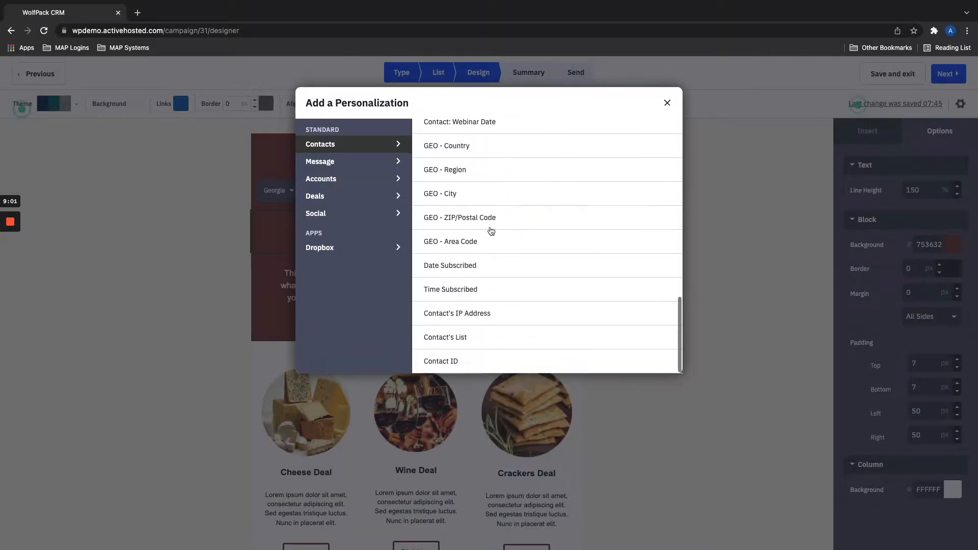
pyautogui.scroll(10, 491, 230)
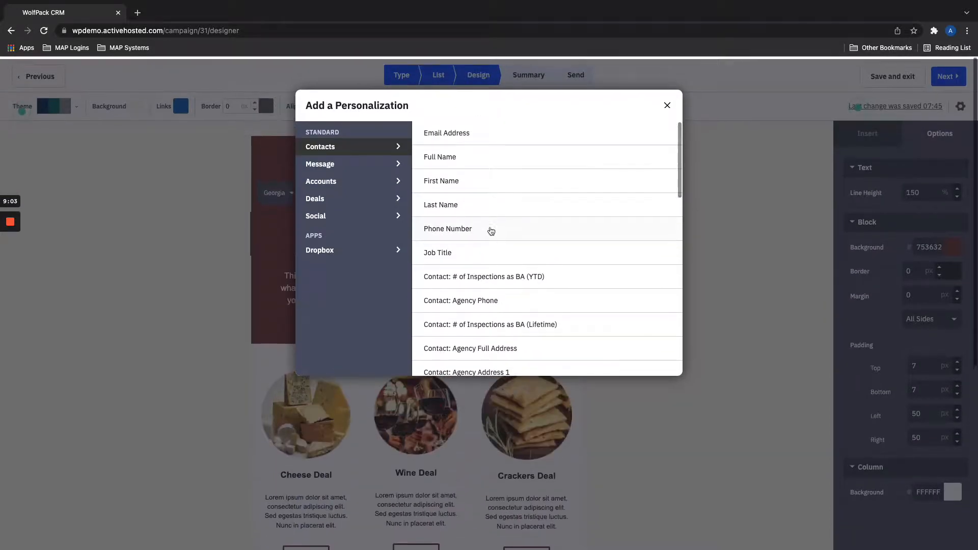
pyautogui.click(485, 178)
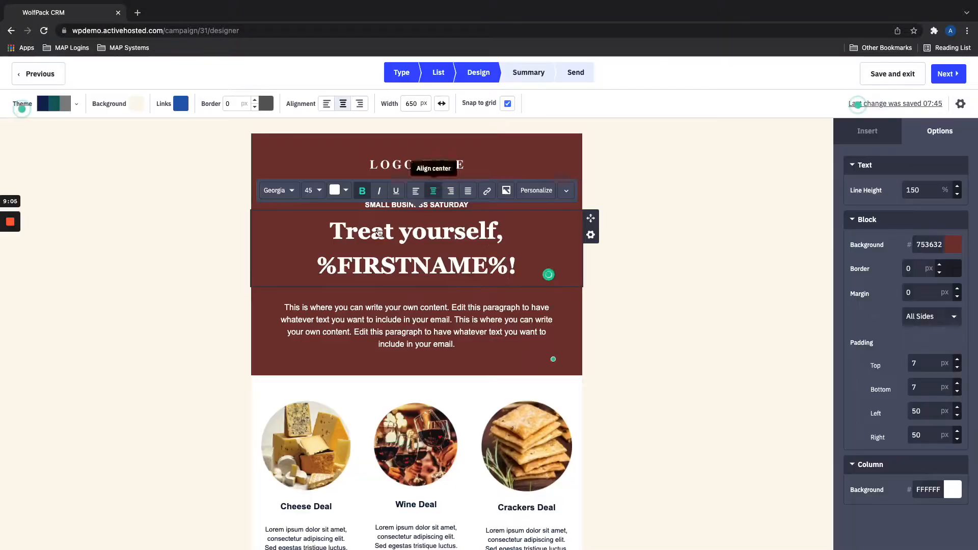
pyautogui.click(709, 323)
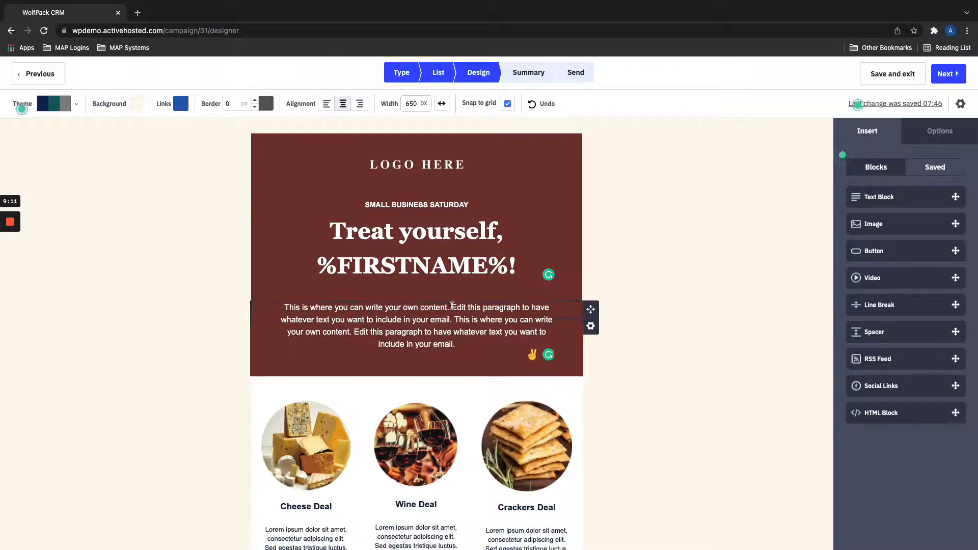
# Step: Examine the link, font, border and spacing options of the Cheese Deal "Click here" button
pyautogui.scroll(-5, 443, 326)
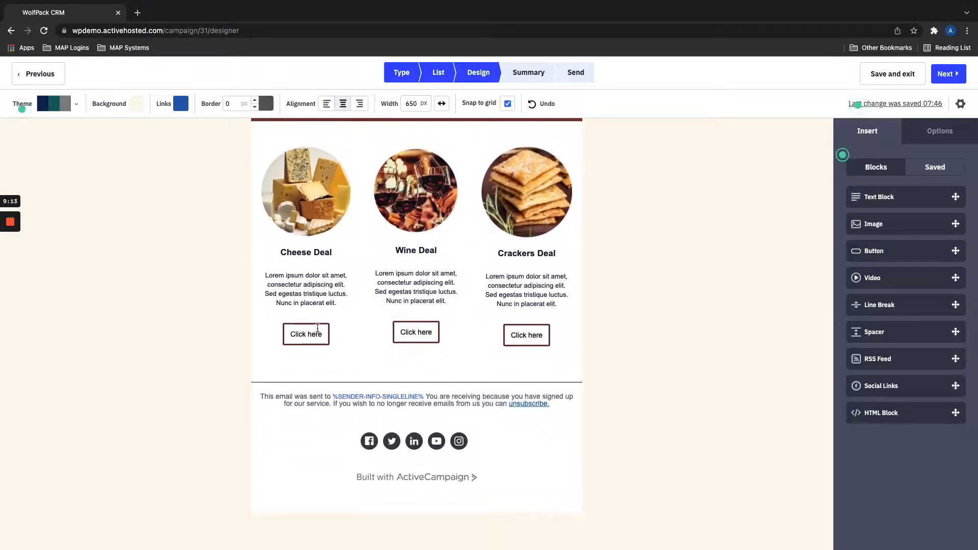
pyautogui.click(316, 337)
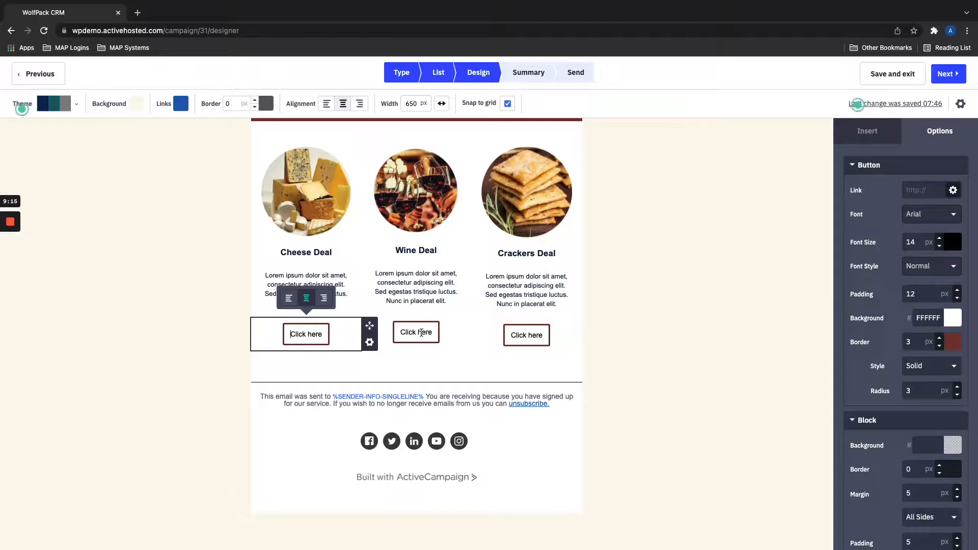
pyautogui.click(912, 190)
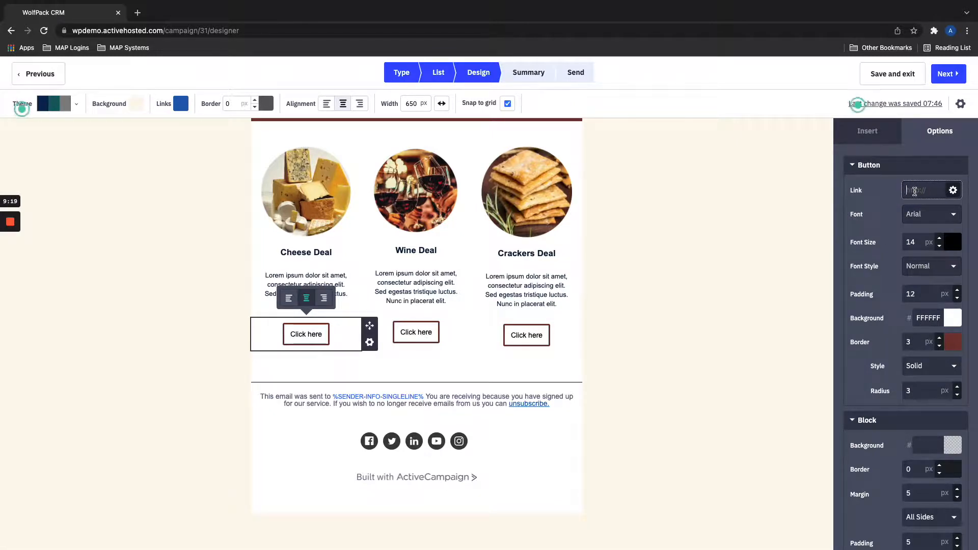
pyautogui.scroll(-1, 920, 191)
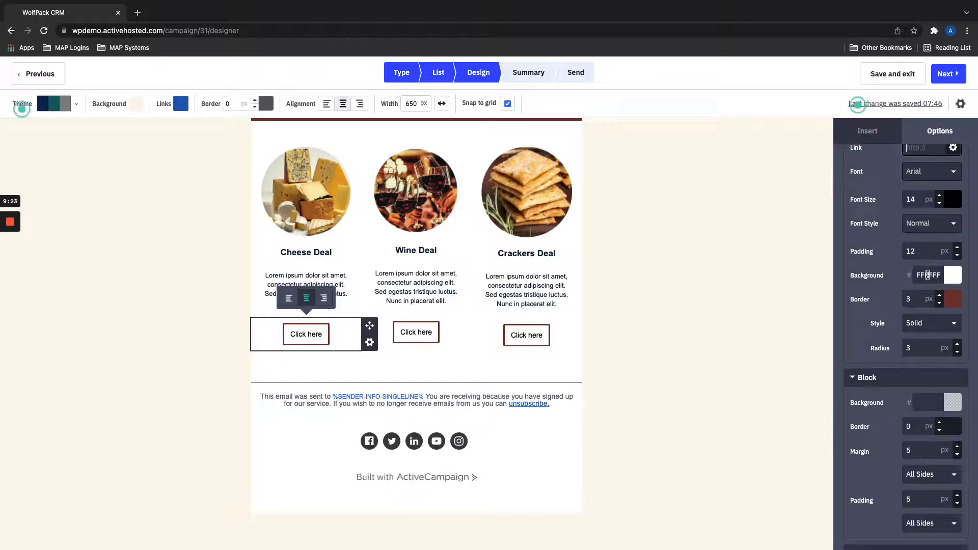
pyautogui.scroll(-1, 919, 337)
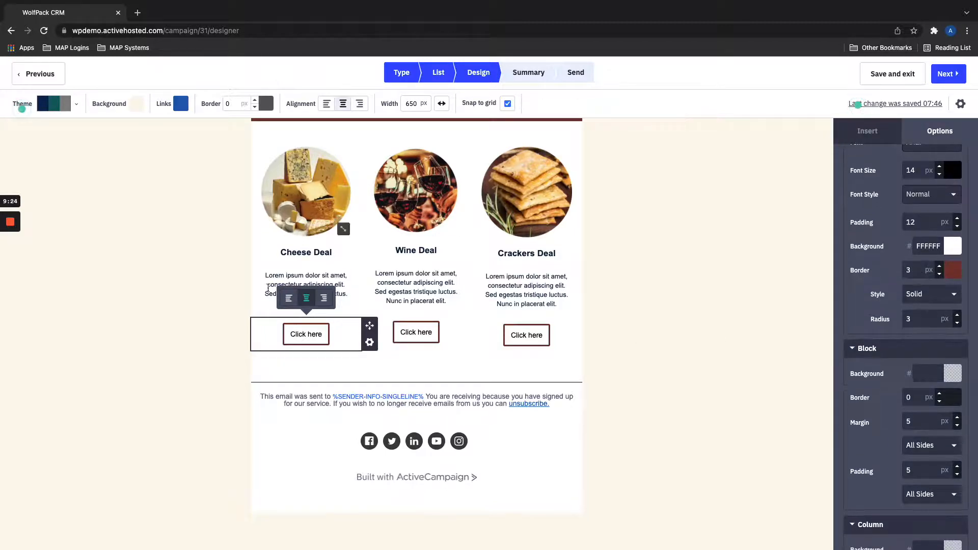
pyautogui.scroll(-2, 917, 271)
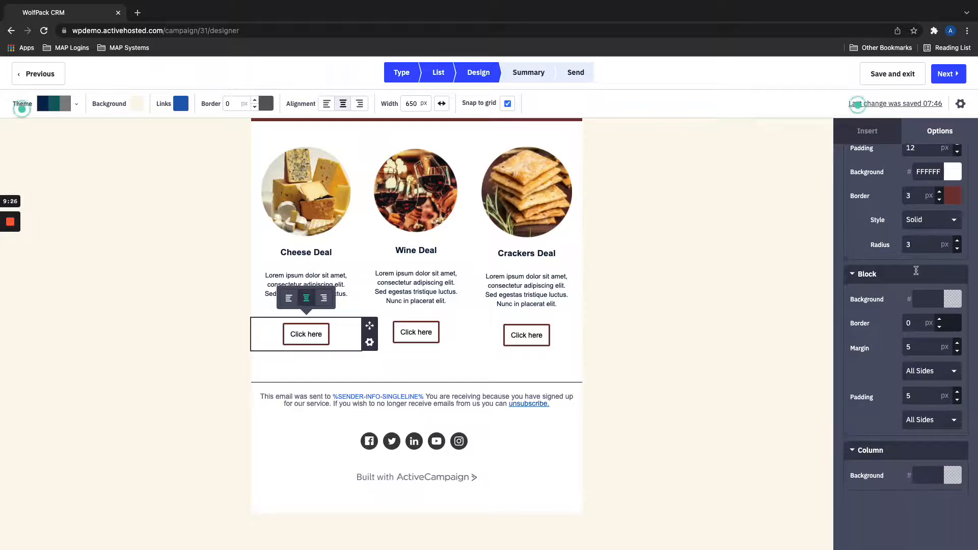
pyautogui.scroll(4, 916, 271)
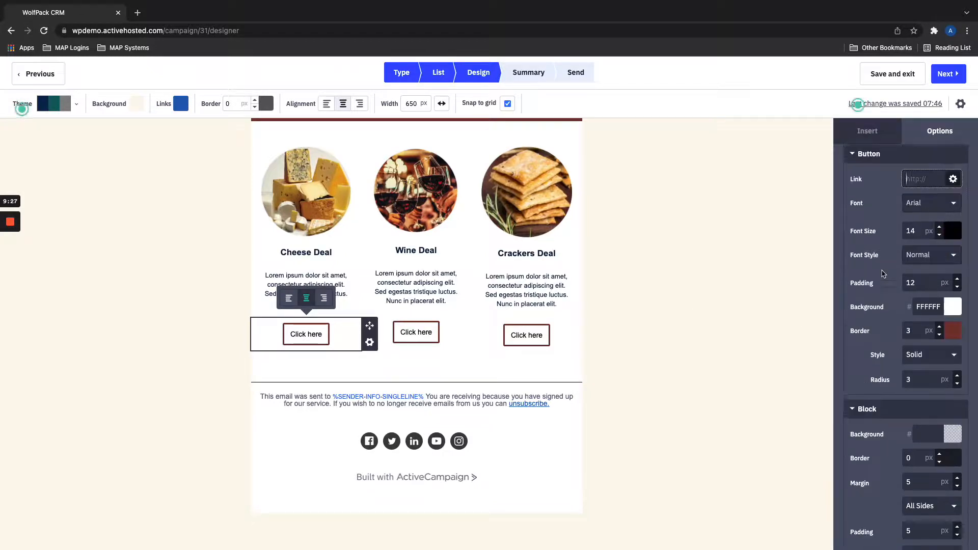
pyautogui.click(680, 284)
pyautogui.scroll(5, 679, 284)
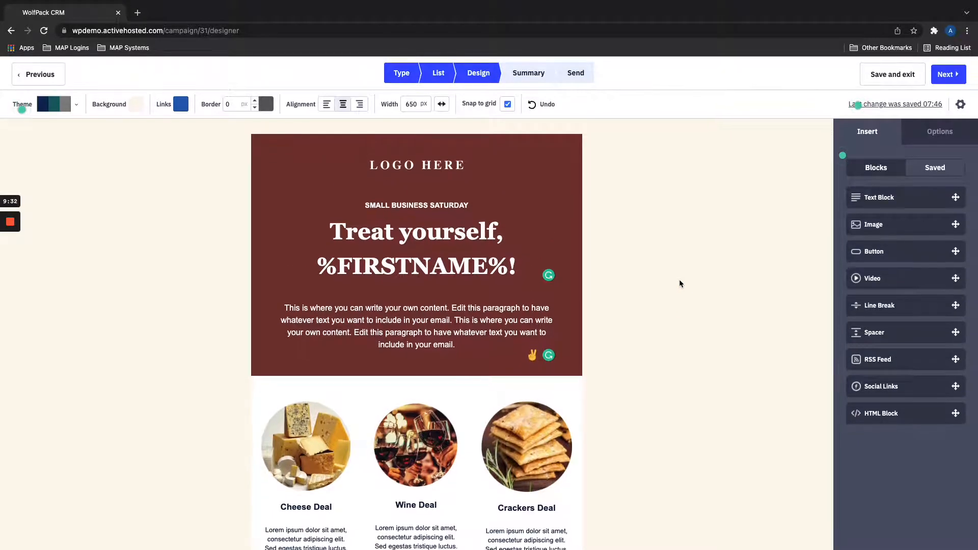
# Step: Hide the logo block on mobile devices and check its block settings
pyautogui.moveTo(434, 157)
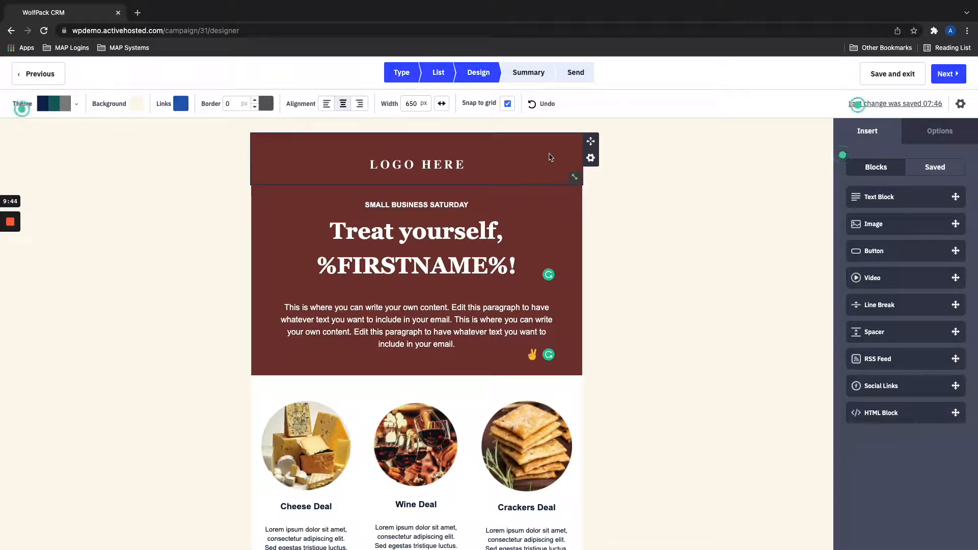
pyautogui.click(591, 159)
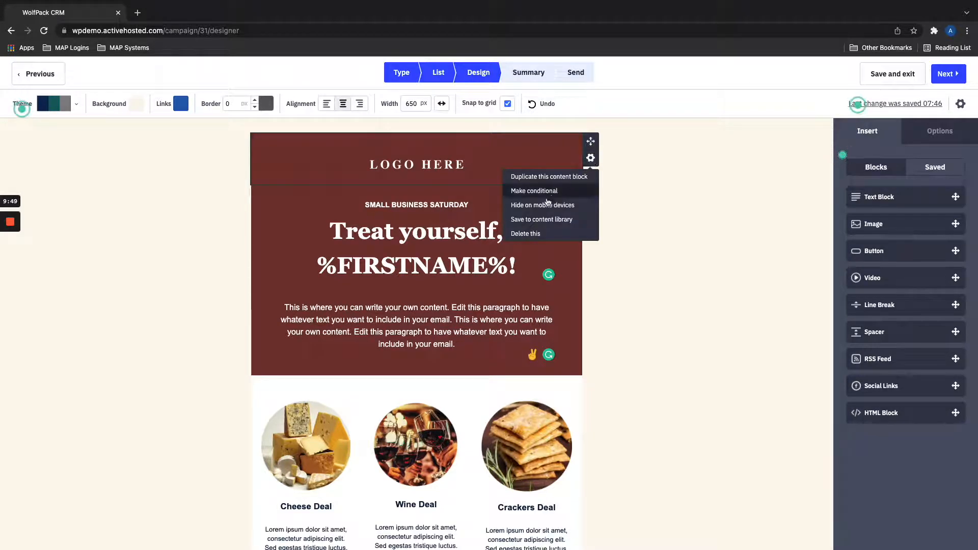
pyautogui.click(558, 206)
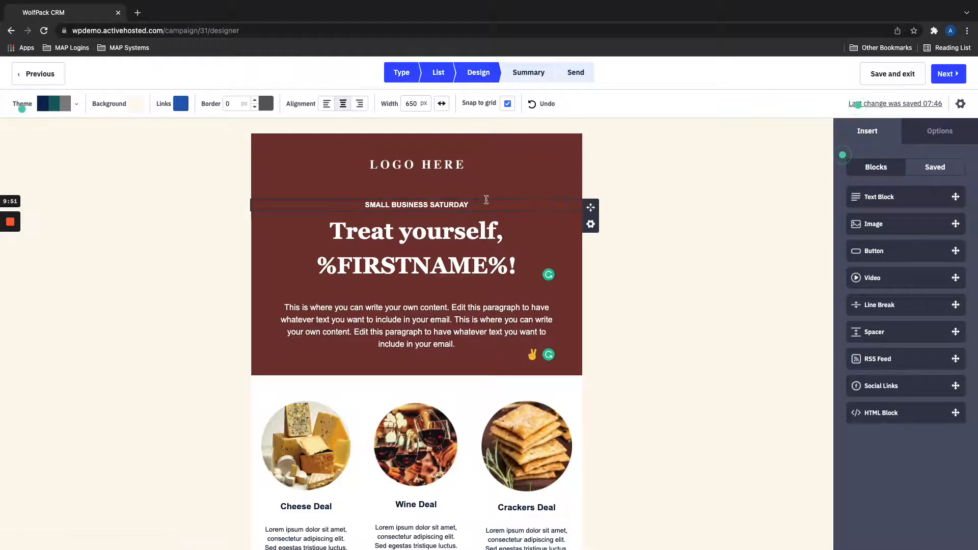
pyautogui.click(442, 158)
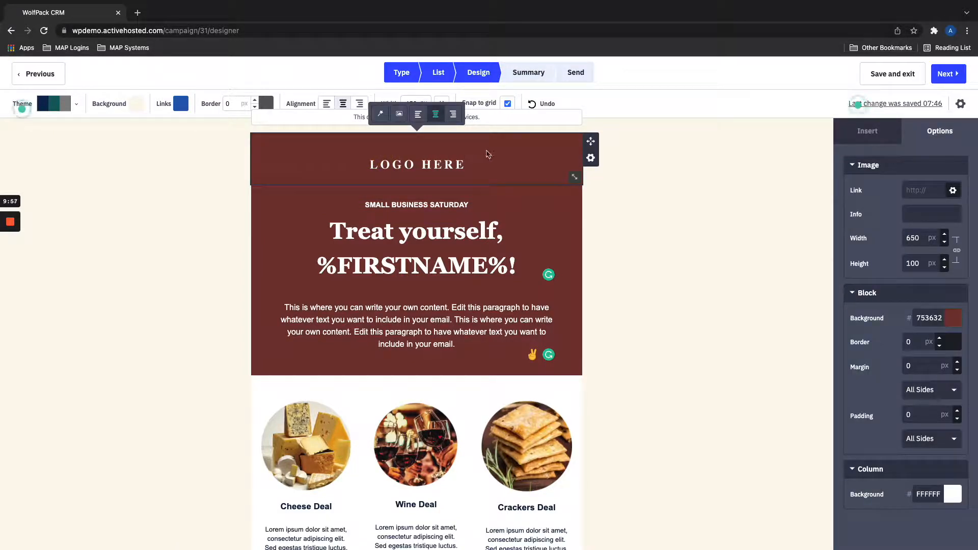
pyautogui.click(618, 199)
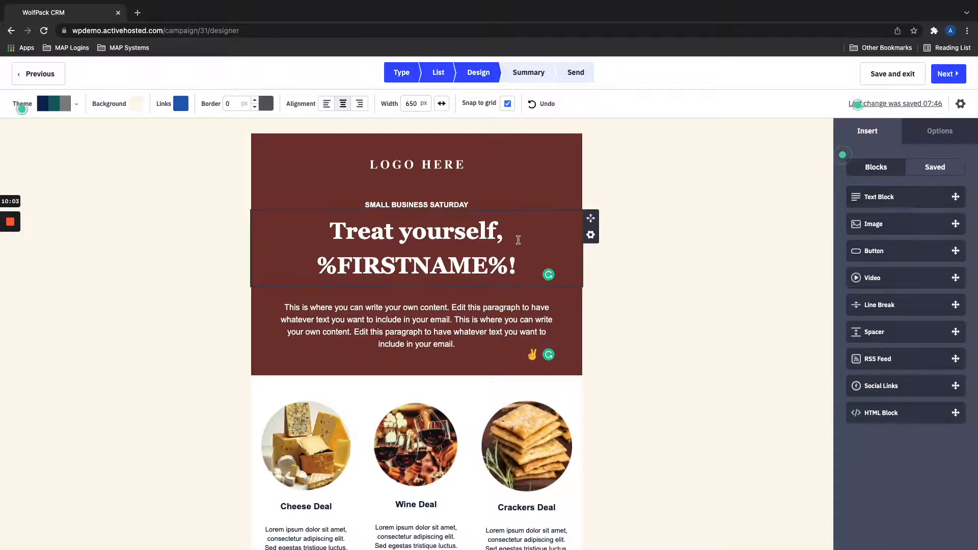
# Step: Add a Social Links block beneath the unsubscribe text in the email footer
pyautogui.scroll(-4, 519, 243)
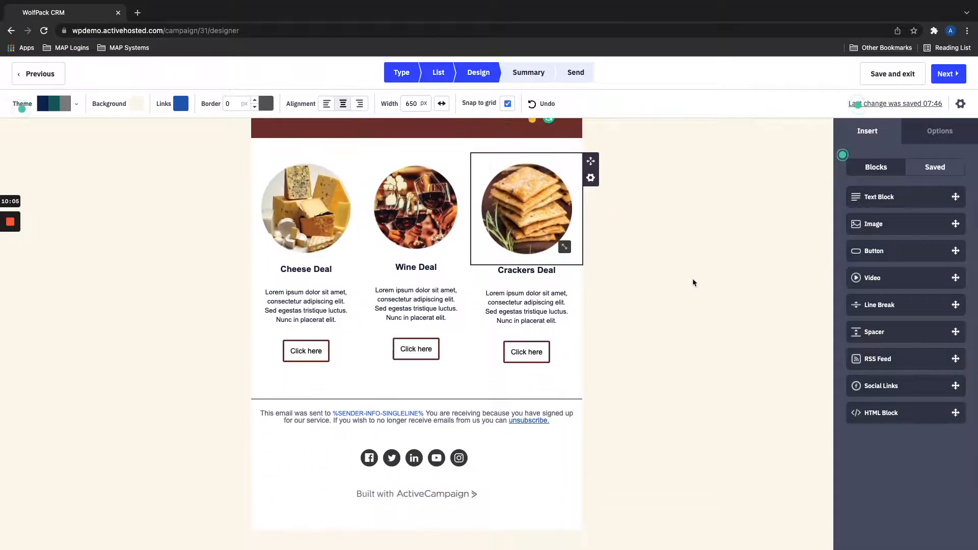
pyautogui.scroll(3, 694, 280)
pyautogui.scroll(-4, 602, 343)
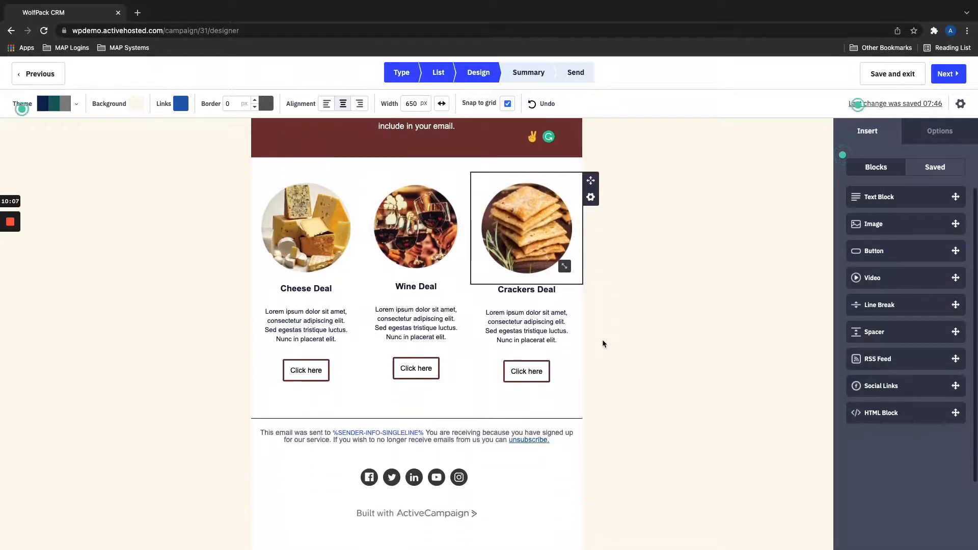
pyautogui.moveTo(892, 389); pyautogui.dragTo(378, 418)
pyautogui.moveTo(430, 417)
pyautogui.mouseDown()
pyautogui.moveTo(417, 434)
pyautogui.moveTo(417, 414)
pyautogui.mouseUp()
pyautogui.scroll(-3, 428, 372)
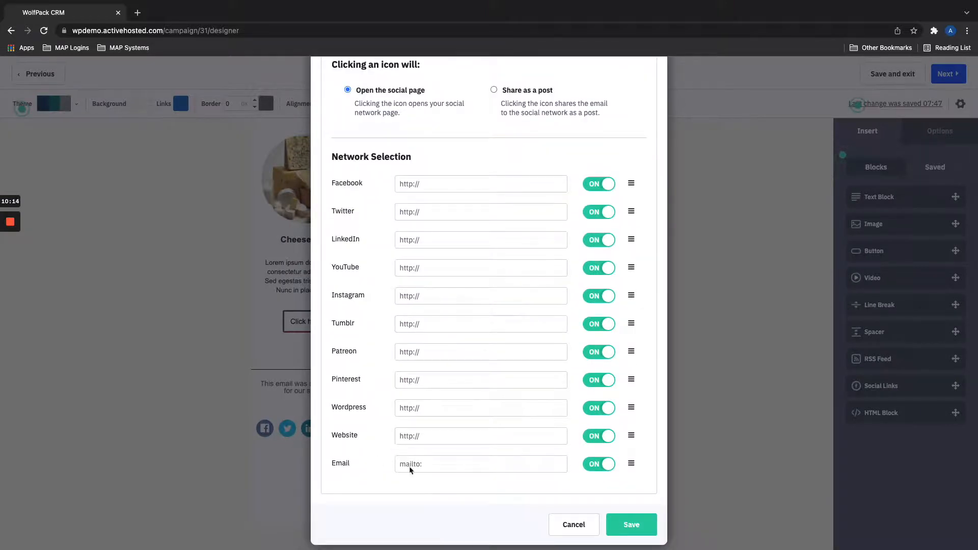
pyautogui.click(604, 465)
pyautogui.click(601, 437)
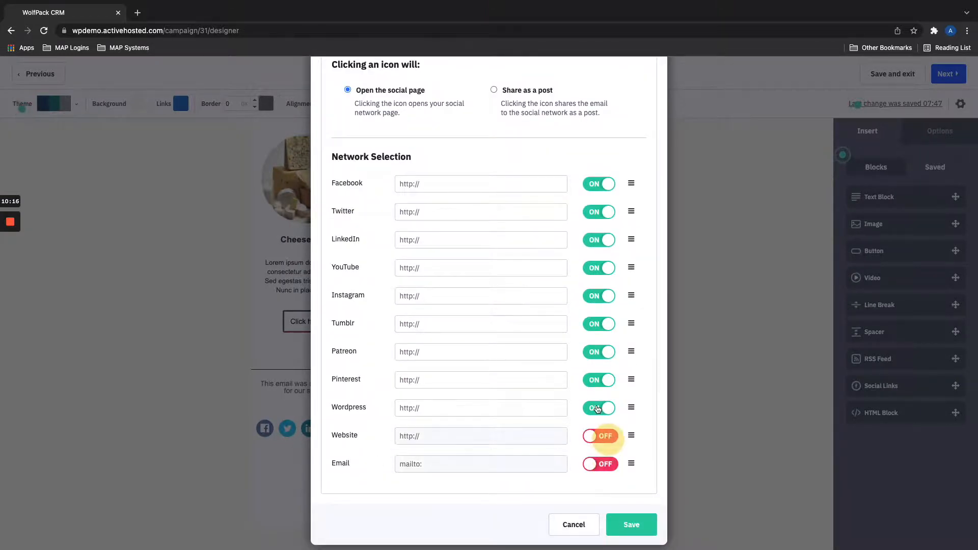
pyautogui.click(598, 408)
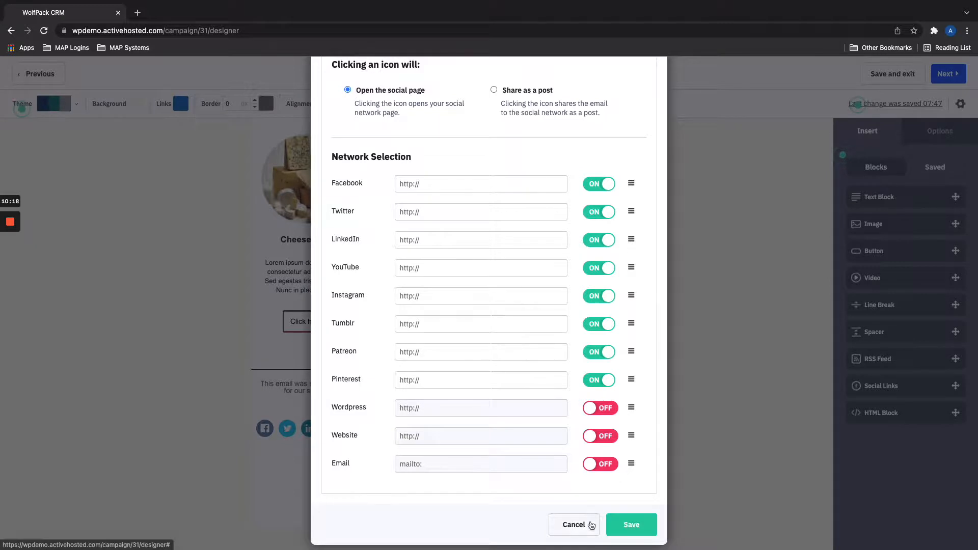
pyautogui.click(589, 527)
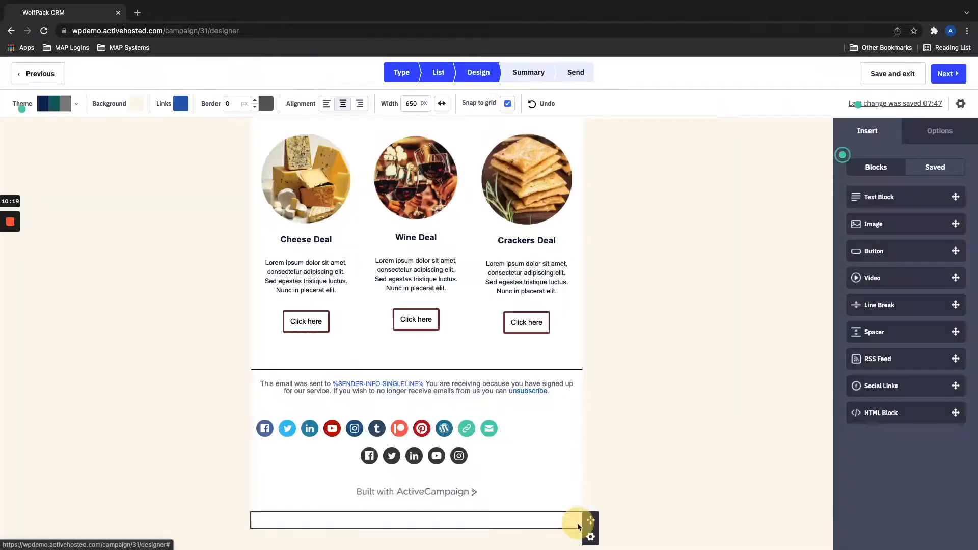
# Step: Center the coloured social icons in the newly added Social Links block of the footer
pyautogui.click(496, 429)
pyautogui.click(451, 396)
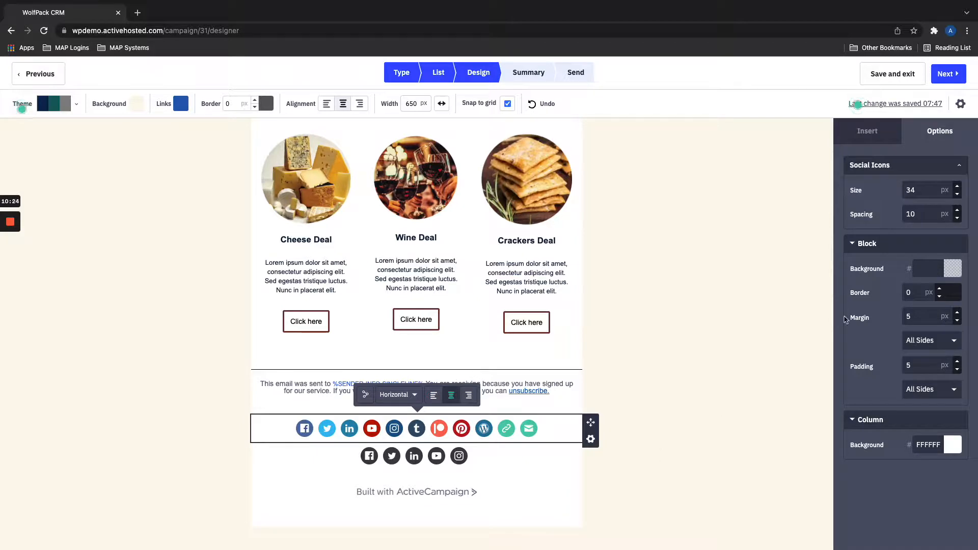
pyautogui.click(723, 316)
pyautogui.scroll(1, 723, 317)
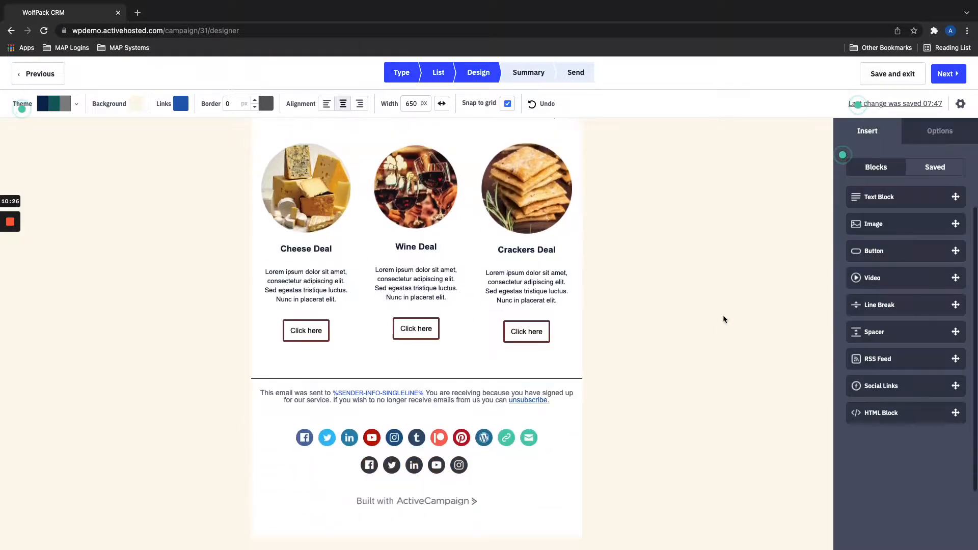
pyautogui.scroll(-2, 724, 317)
pyautogui.scroll(6, 723, 317)
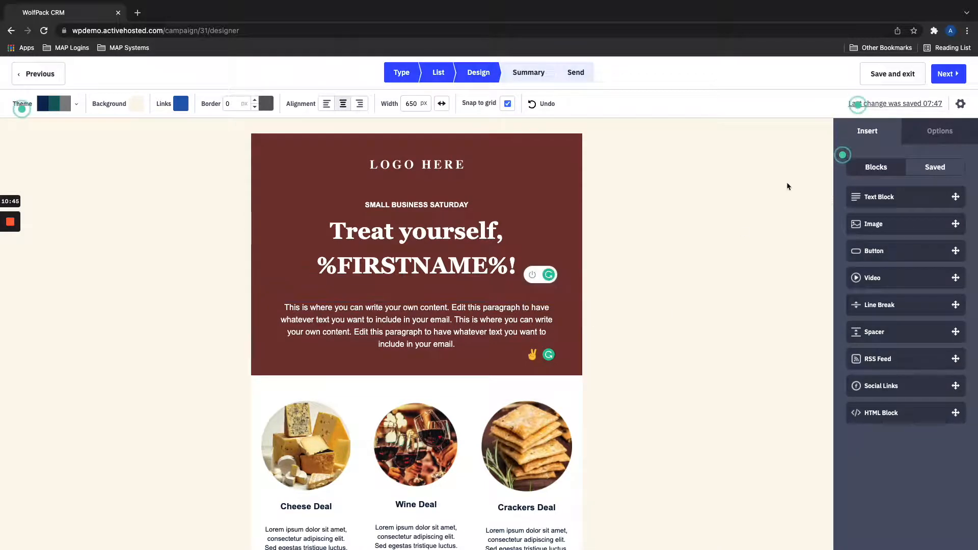
# Step: Continue to the campaign summary and review its subject, preheader, sender, list, address and tracking options
pyautogui.click(944, 75)
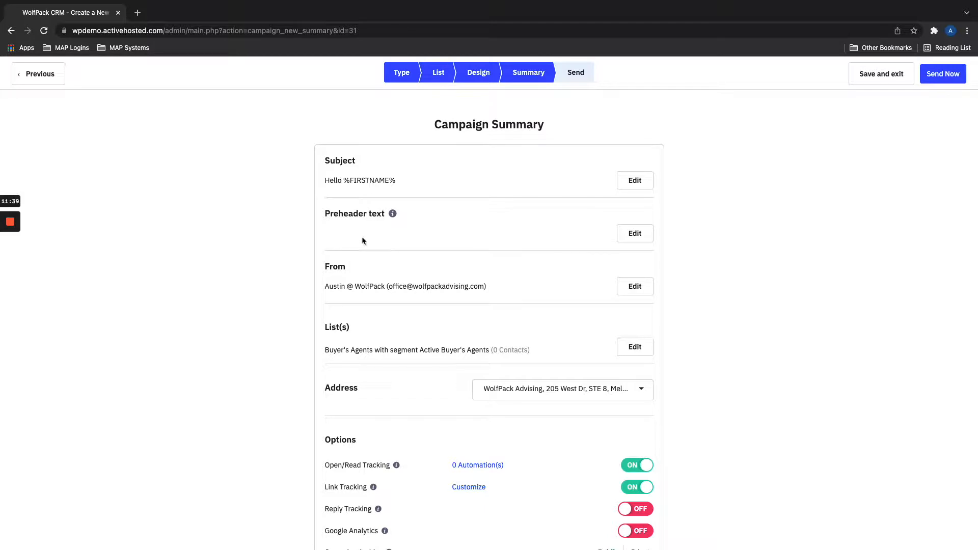
pyautogui.scroll(-1, 302, 250)
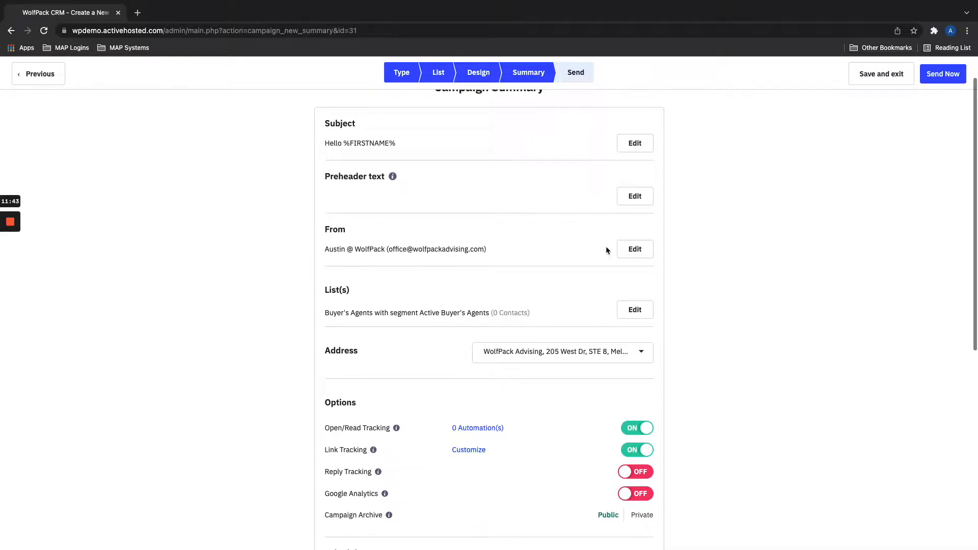
pyautogui.scroll(-1, 567, 258)
pyautogui.scroll(1, 567, 259)
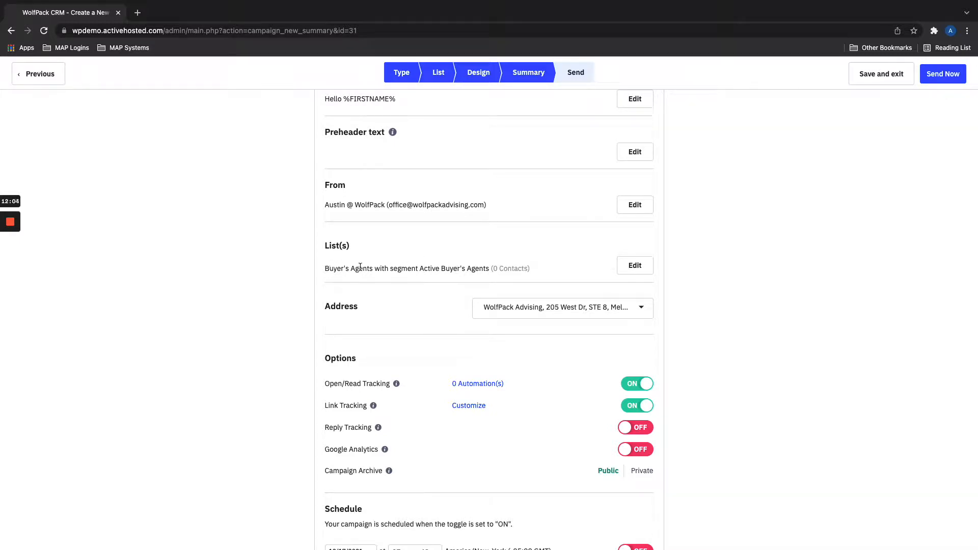
pyautogui.scroll(-3, 368, 266)
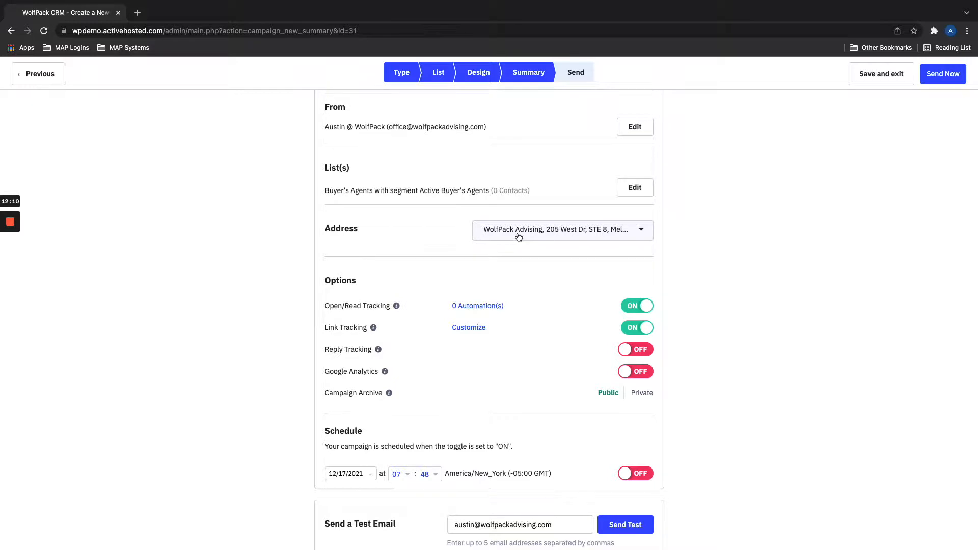
pyautogui.scroll(-2, 422, 250)
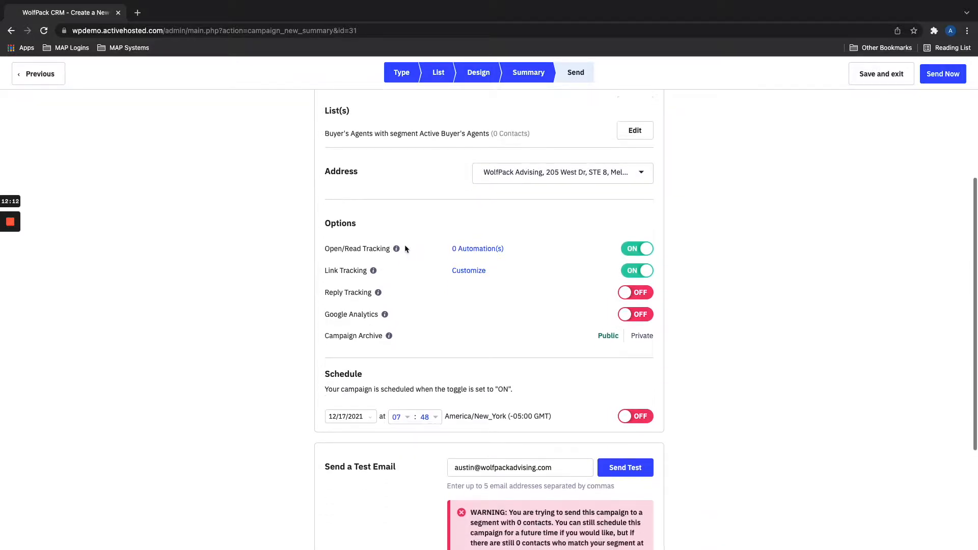
pyautogui.scroll(-1, 525, 299)
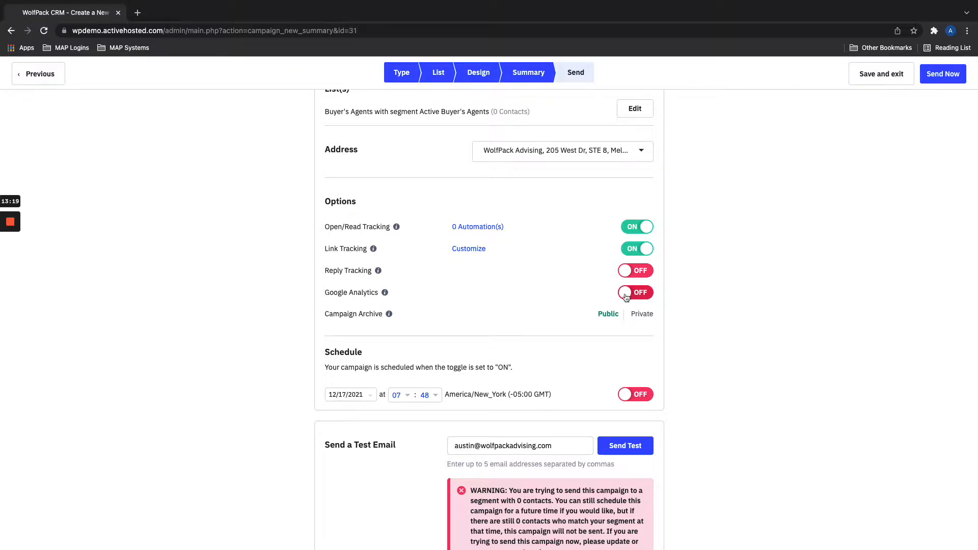
# Step: Set the Campaign Archive option to Private
pyautogui.scroll(-1, 506, 293)
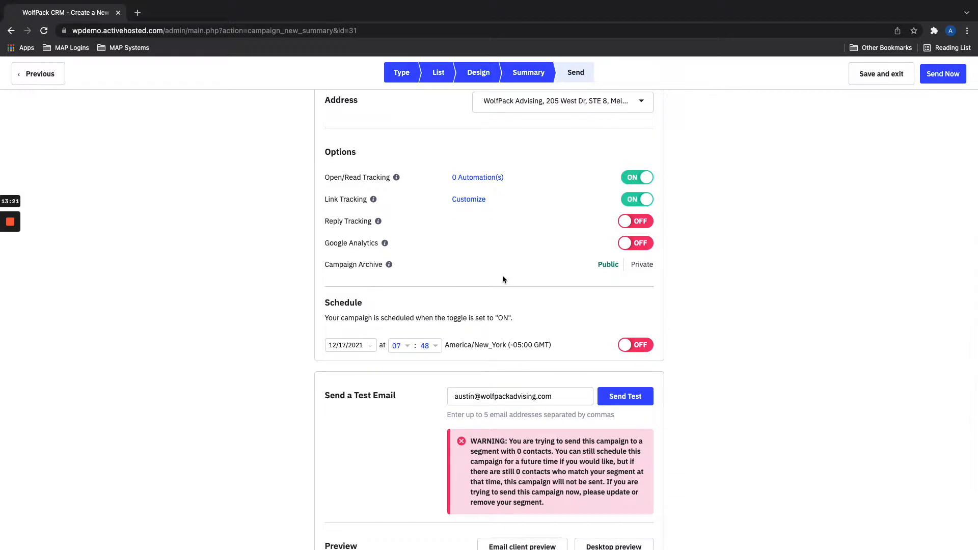
pyautogui.scroll(-1, 504, 279)
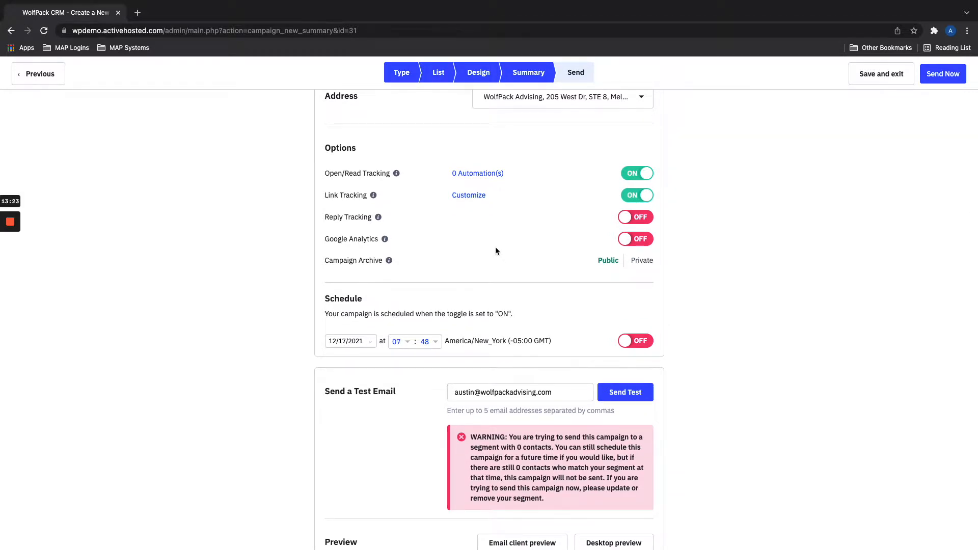
pyautogui.scroll(1, 496, 249)
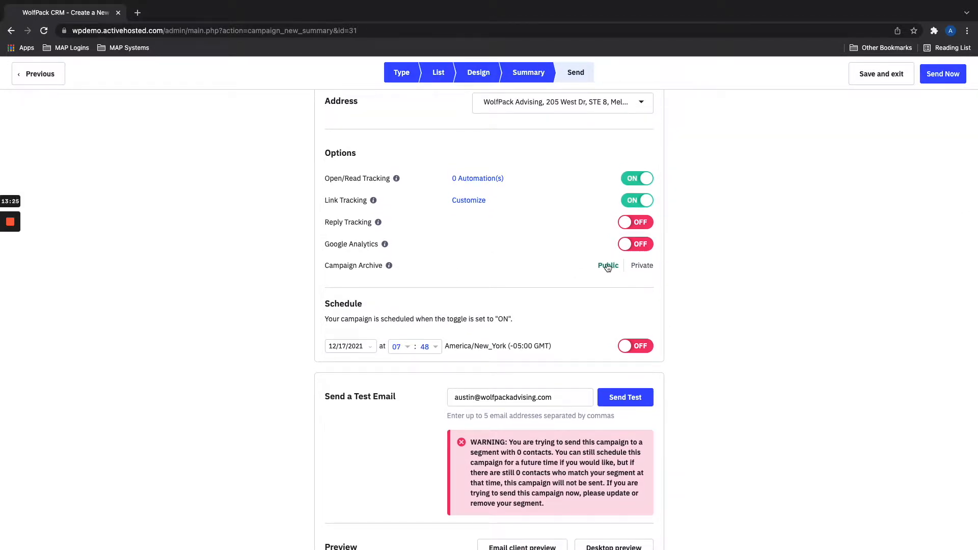
pyautogui.click(642, 265)
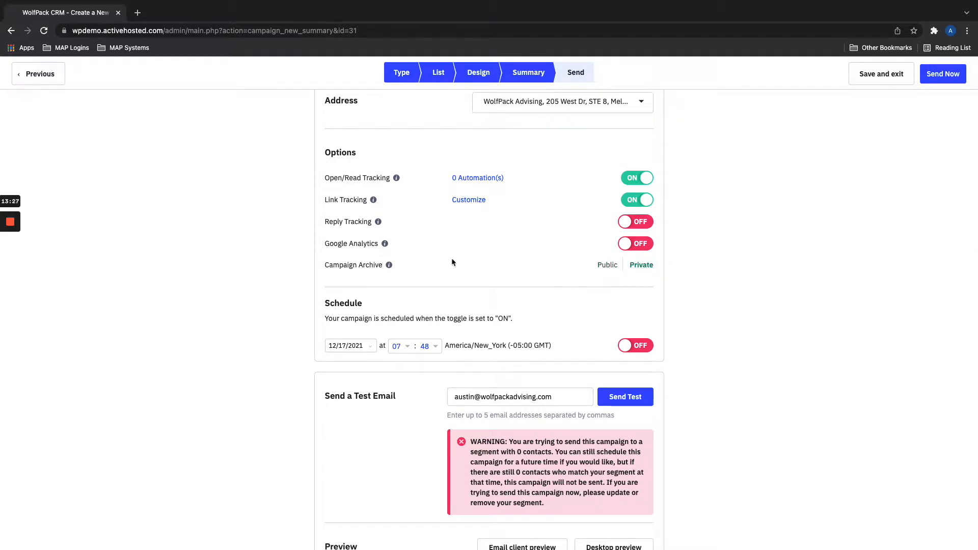
# Step: Set the campaign's scheduled date to Next Week, and switch scheduling on and back off
pyautogui.scroll(-2, 458, 255)
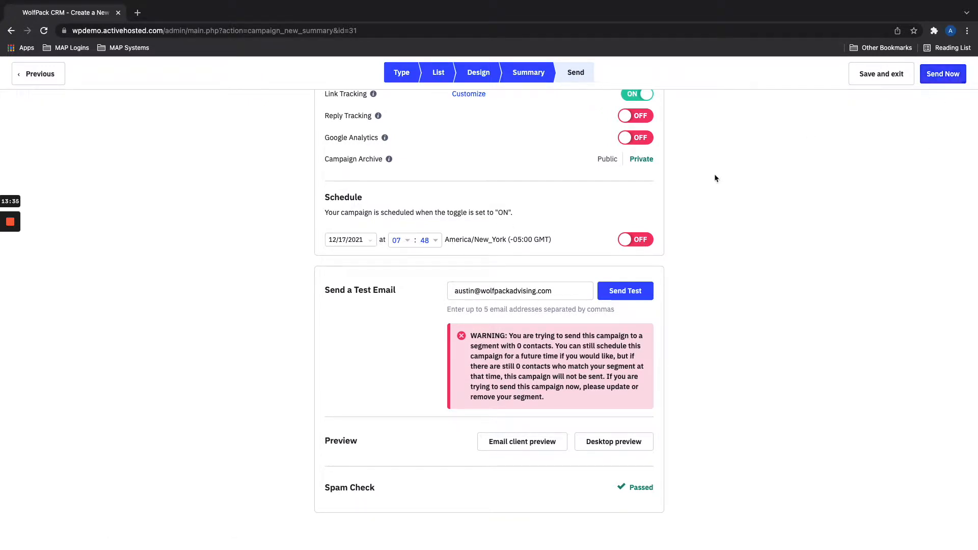
pyautogui.click(363, 238)
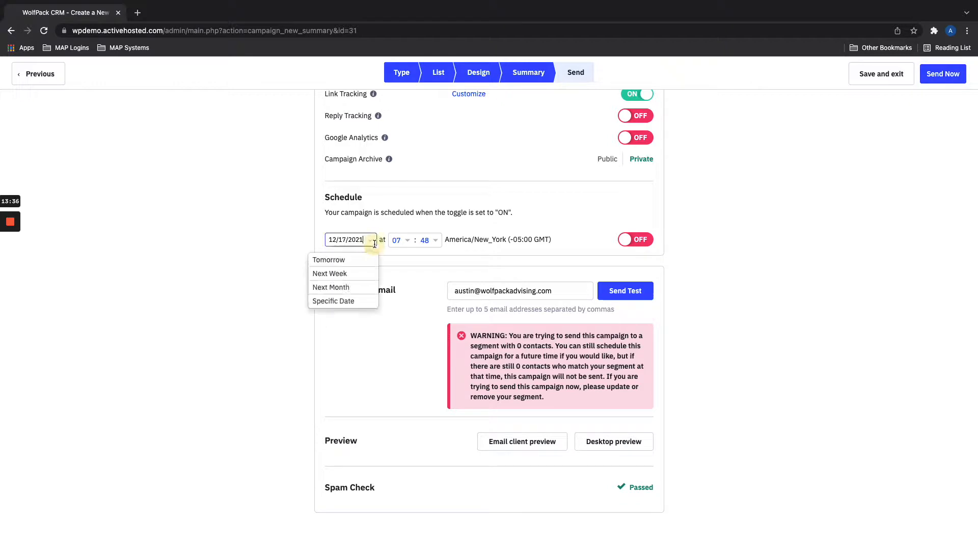
pyautogui.click(332, 274)
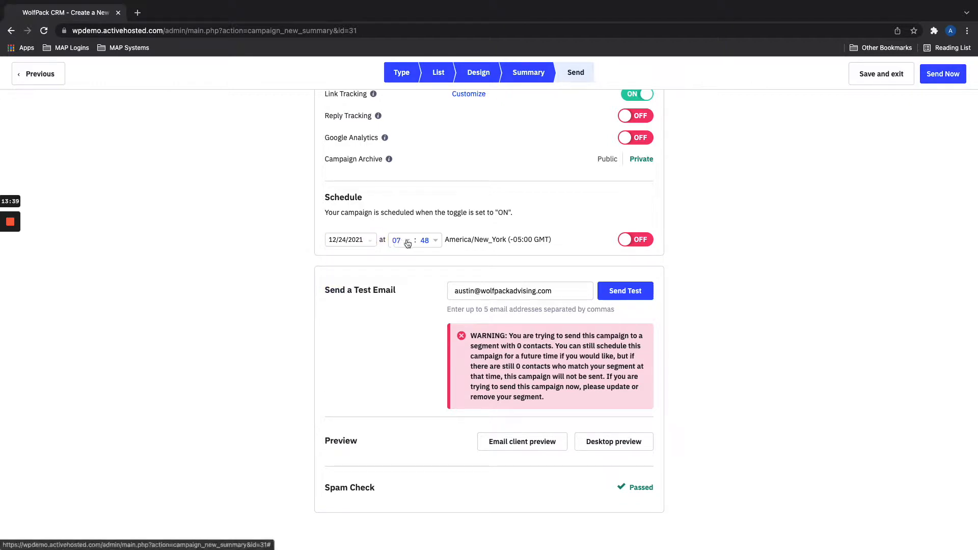
pyautogui.click(640, 242)
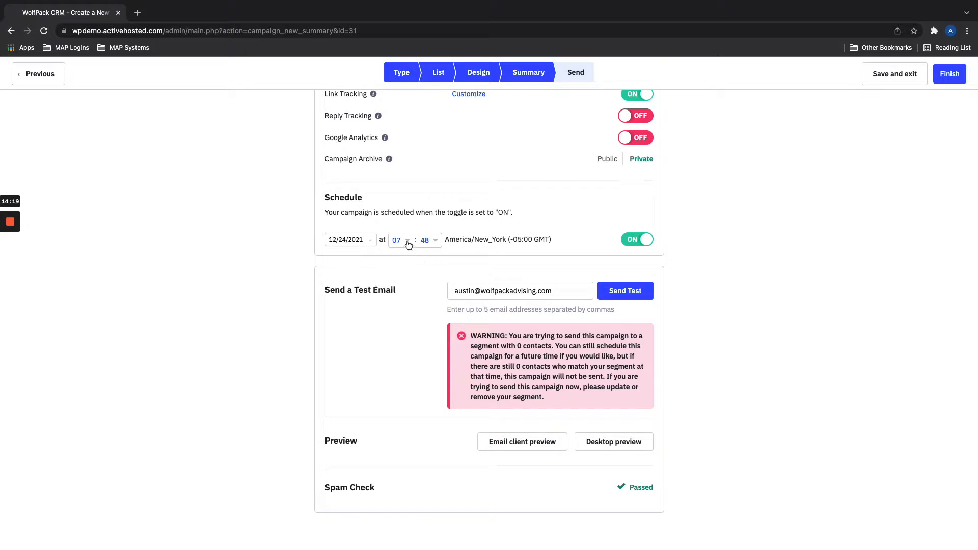
pyautogui.click(637, 240)
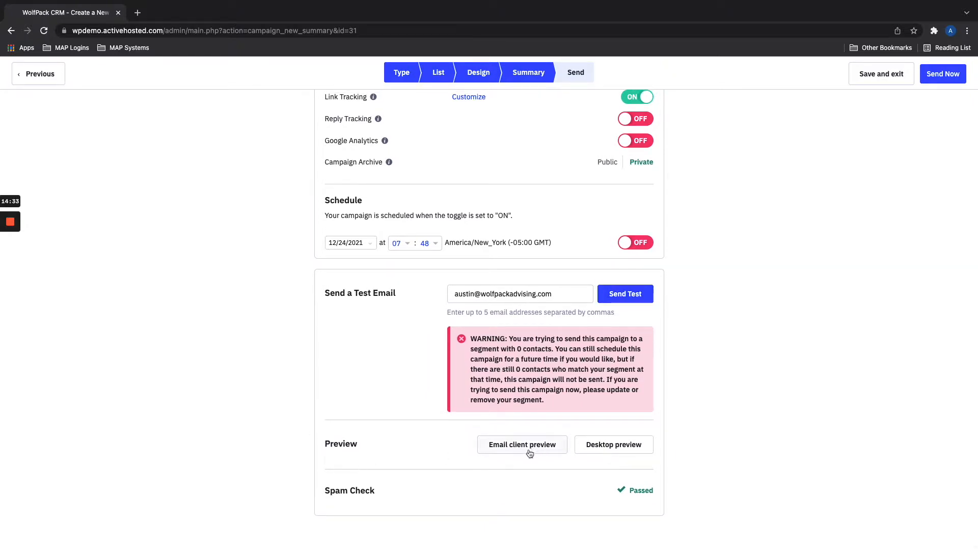
# Step: Check the whole email in the desktop preview, and close the preview
pyautogui.click(622, 451)
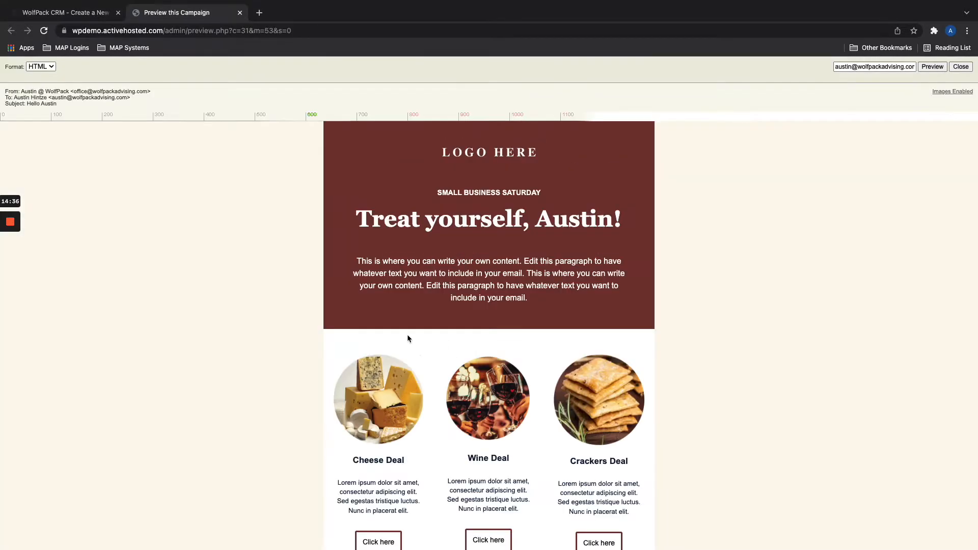
pyautogui.scroll(-5, 264, 236)
pyautogui.scroll(5, 316, 237)
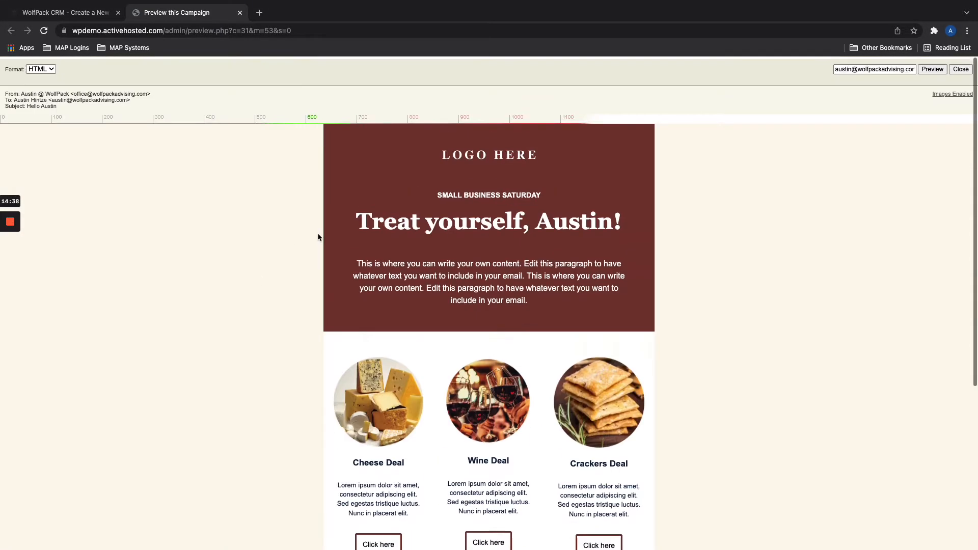
pyautogui.click(240, 13)
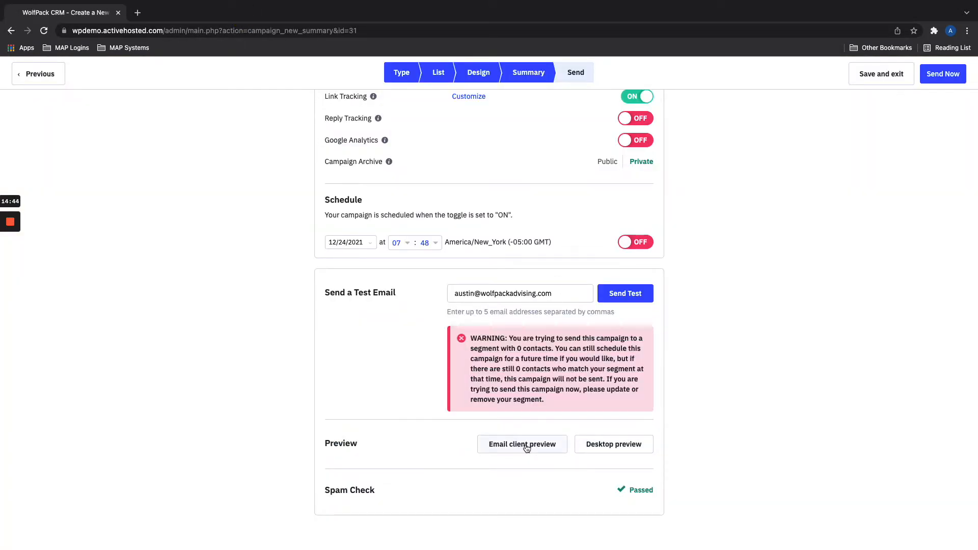
# Step: Check the email client preview option for compatibility tests, and dismiss its dialog
pyautogui.scroll(-1, 527, 448)
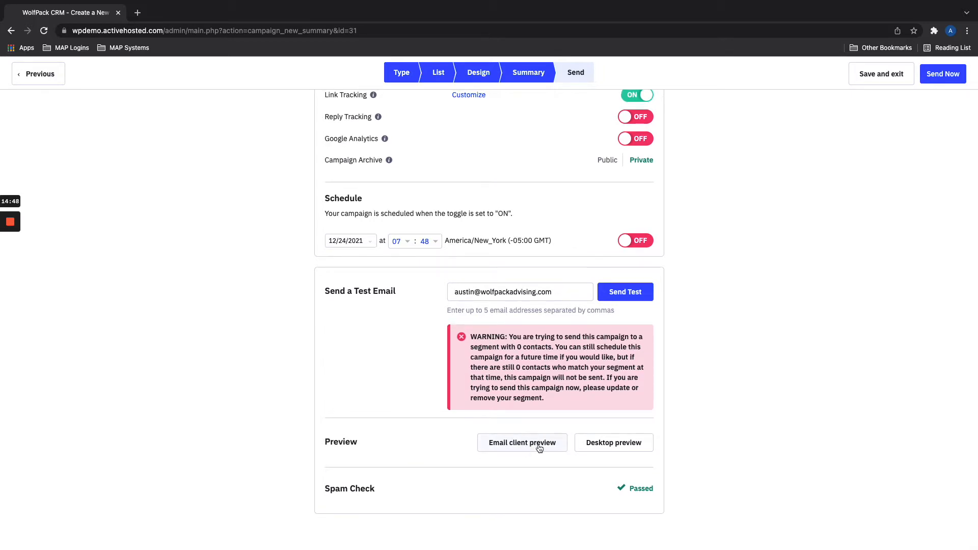
pyautogui.scroll(-1, 540, 448)
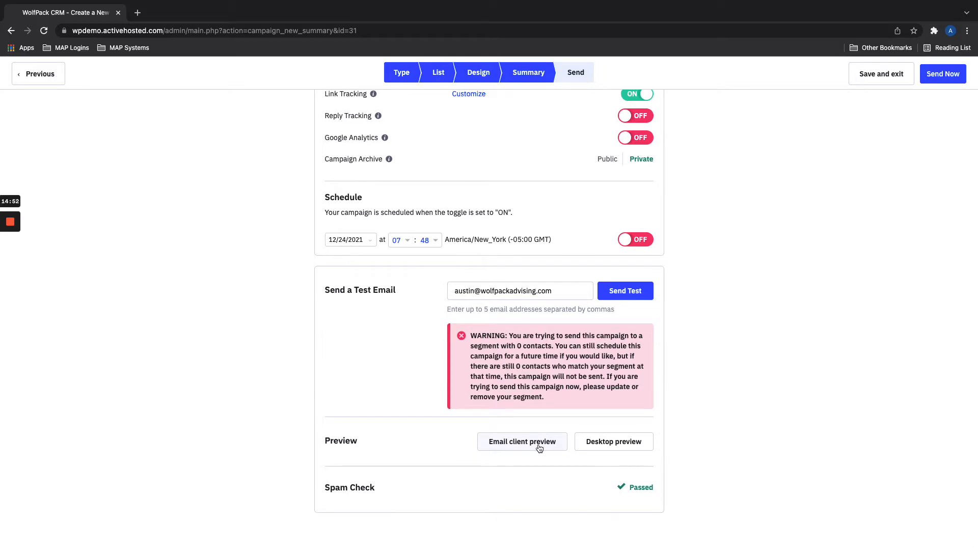
pyautogui.scroll(1, 535, 449)
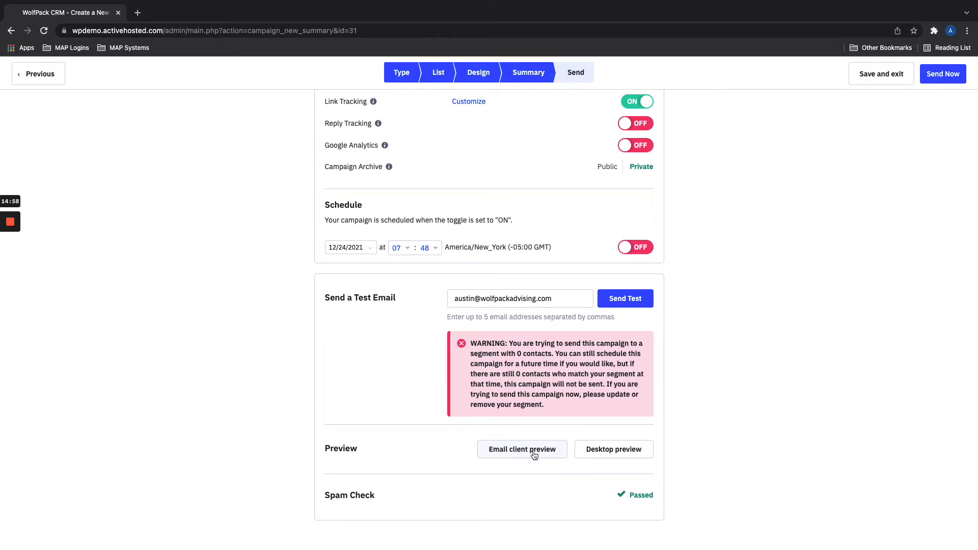
pyautogui.click(530, 454)
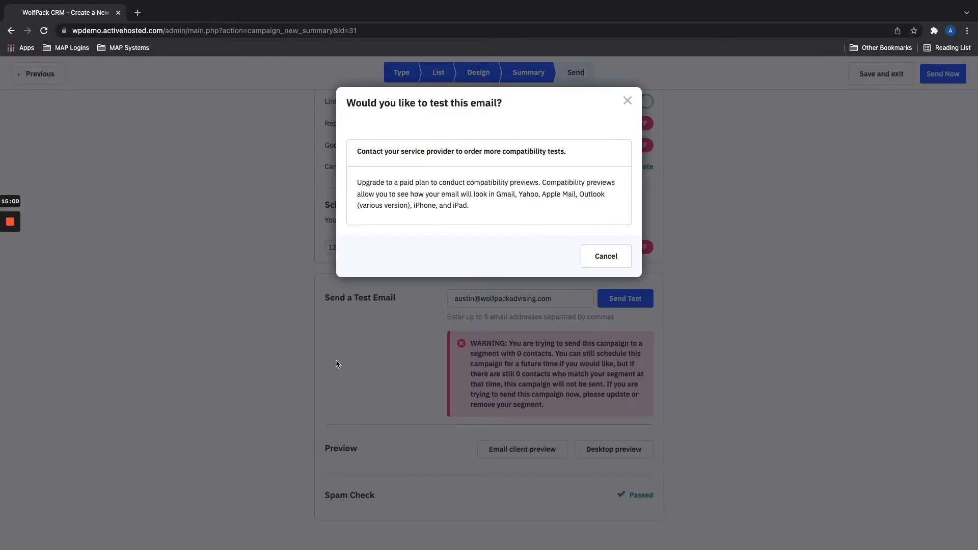
pyautogui.click(627, 101)
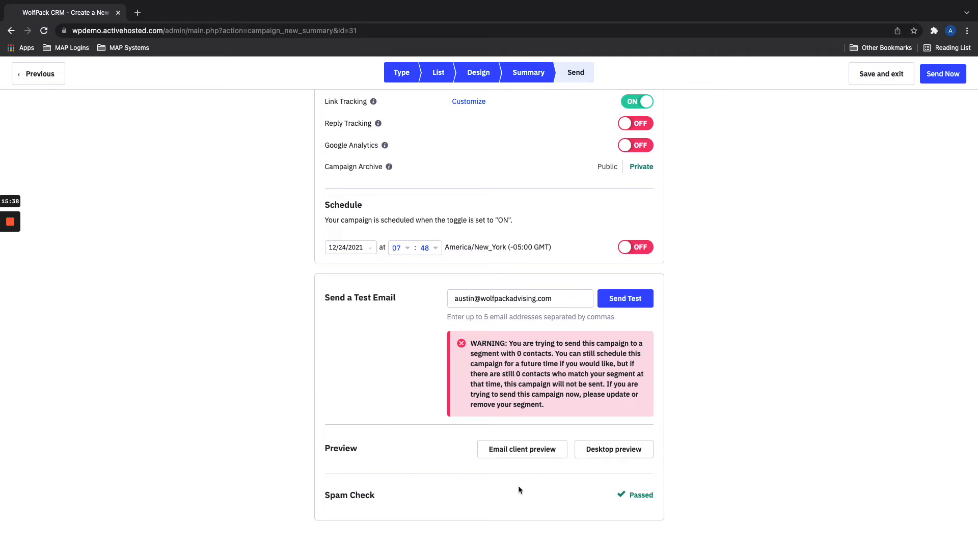
# Step: Turn on scheduling for the campaign on 12/24/2021 at 07:48 and finish the campaign setup
pyautogui.scroll(-1, 359, 389)
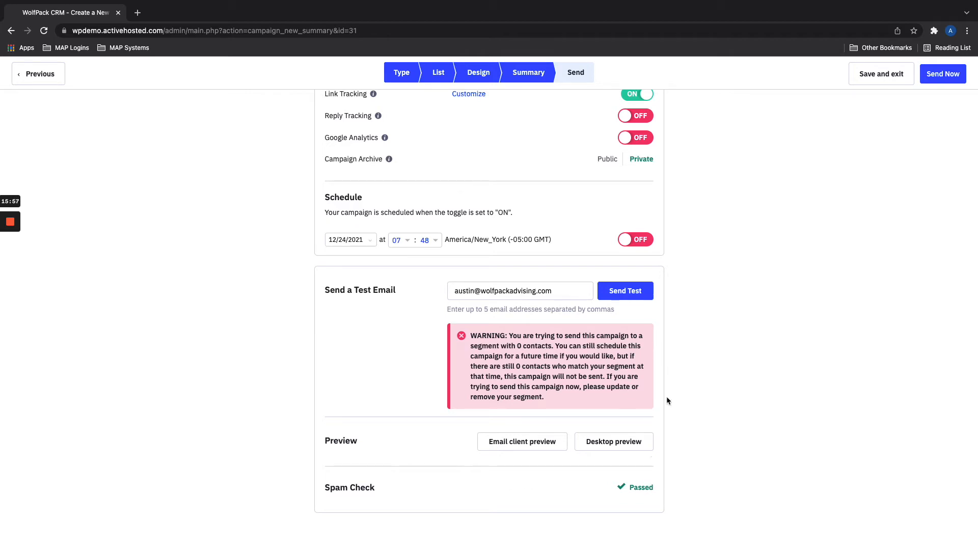
pyautogui.scroll(3, 676, 389)
pyautogui.click(634, 365)
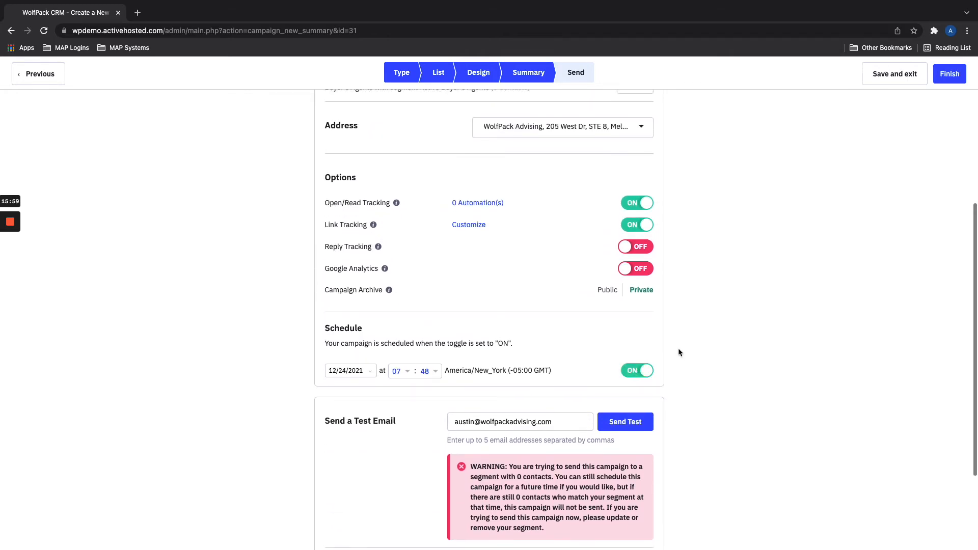
pyautogui.click(948, 76)
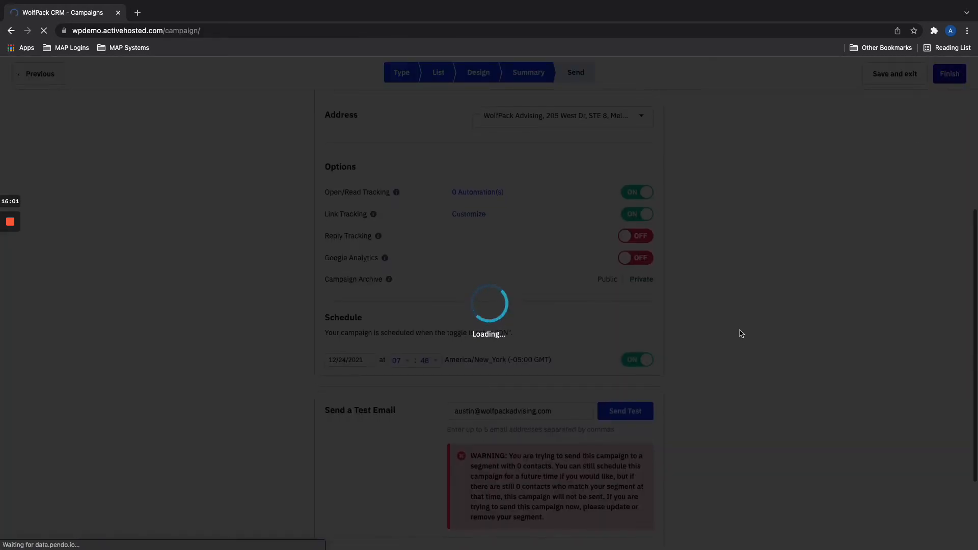